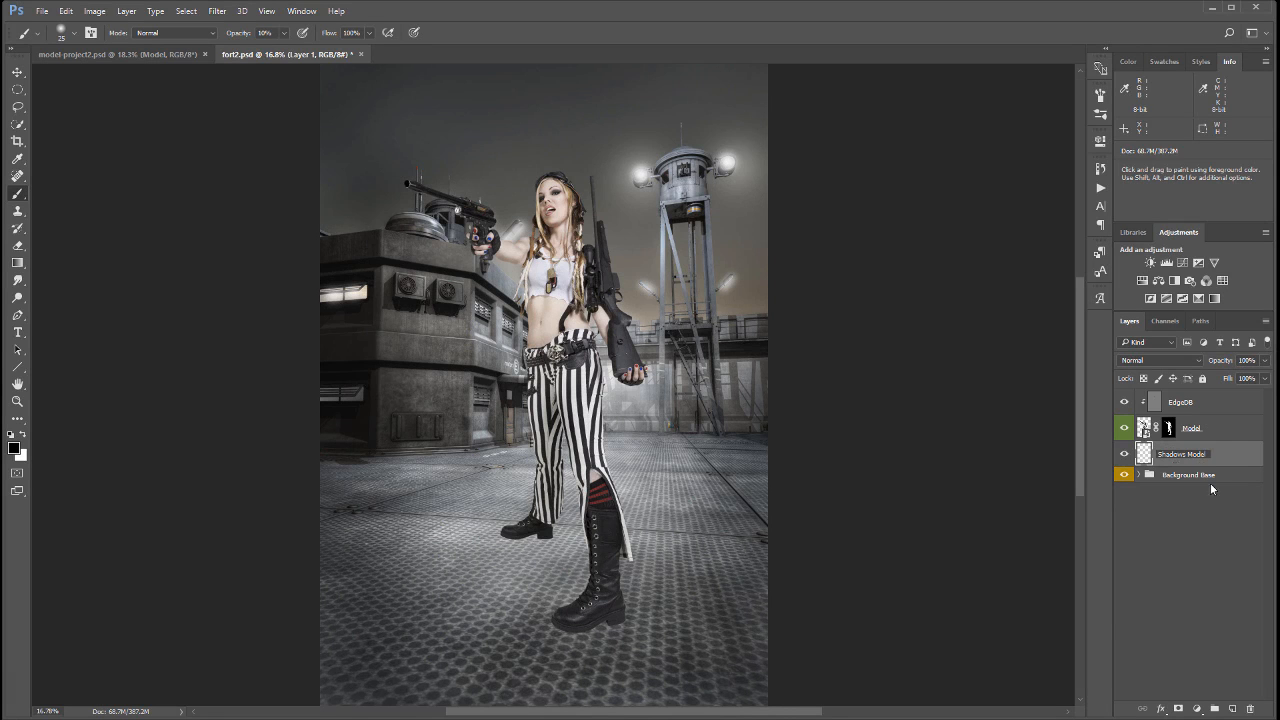
# Name the new layer below the model "Shadows Model" and set its blend mode to Multiply.
pyautogui.press('Return')
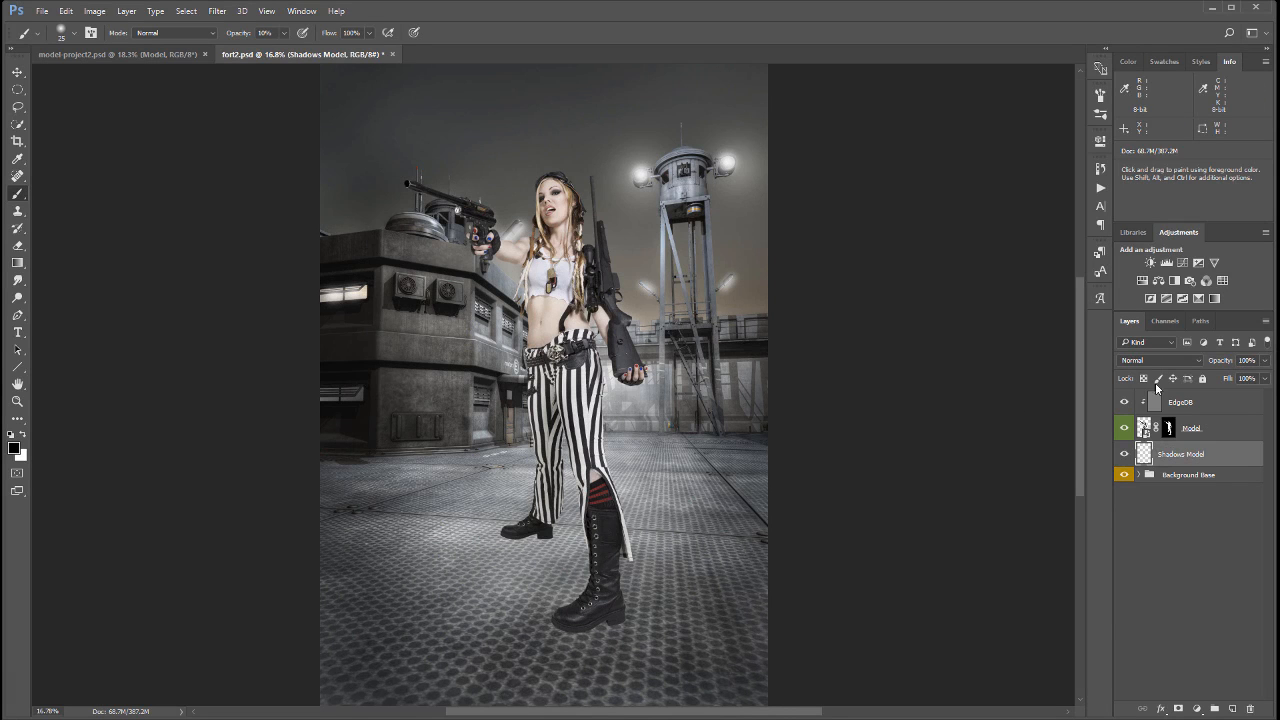
pyautogui.click(1160, 360)
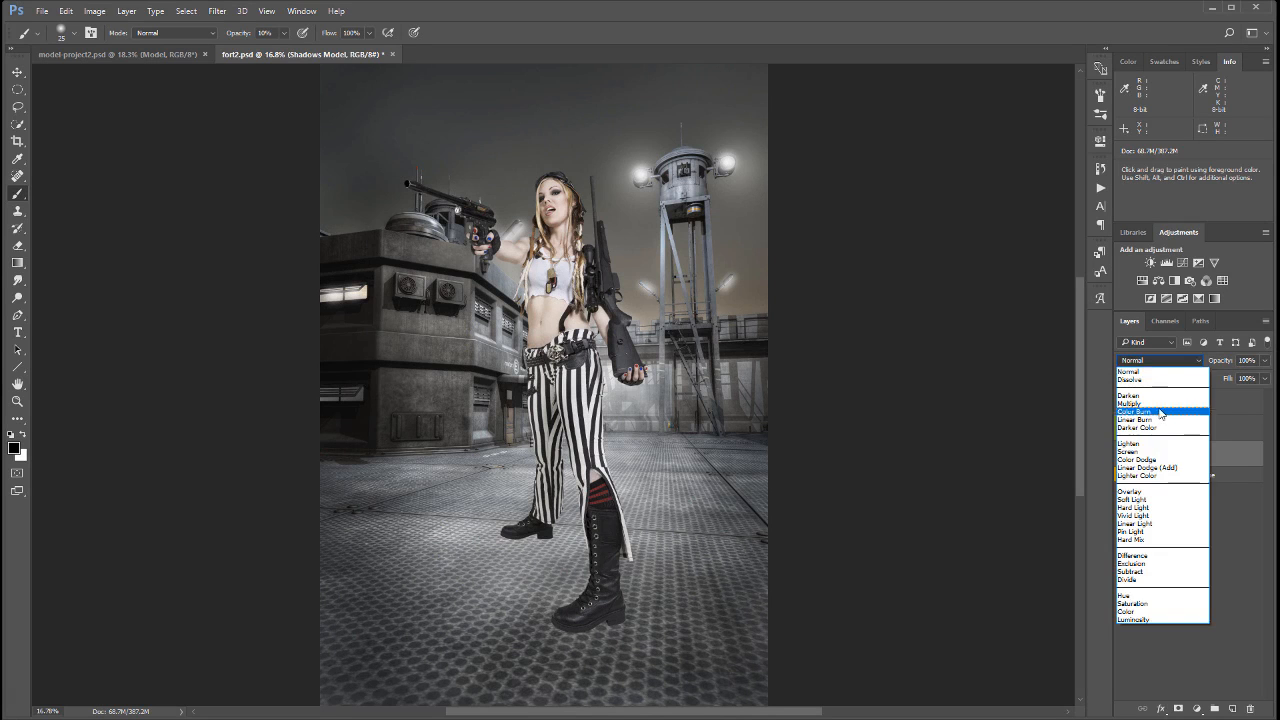
pyautogui.click(1158, 403)
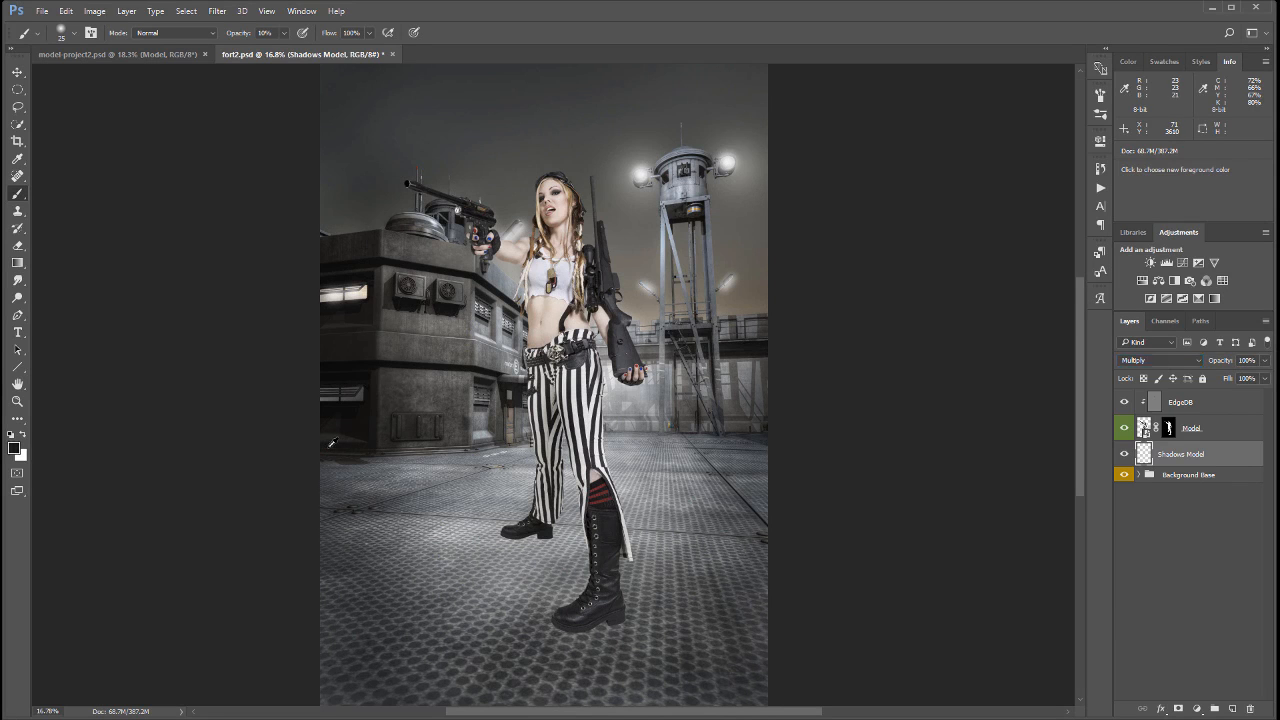
# Paint a contact shadow beneath the arch of the front boot, raising the 25 px brush's opacity to 20%.
pyautogui.scroll(10, 585, 618)
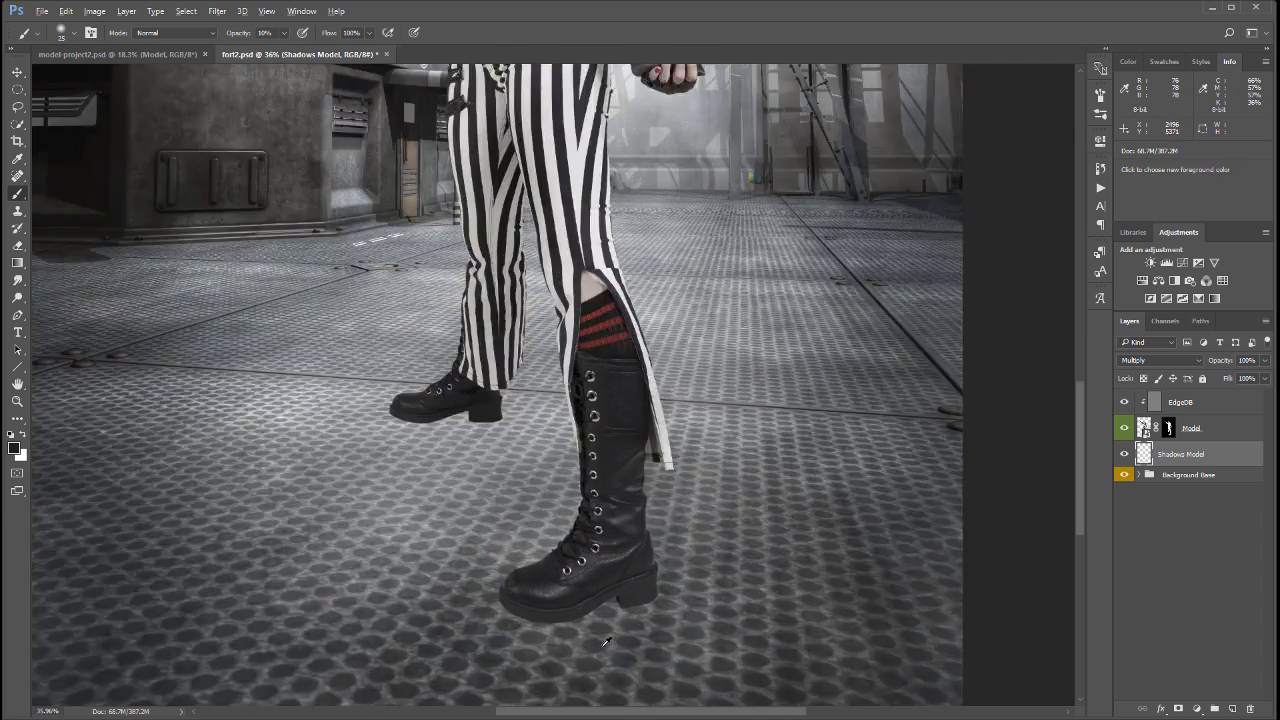
pyautogui.scroll(5, 583, 581)
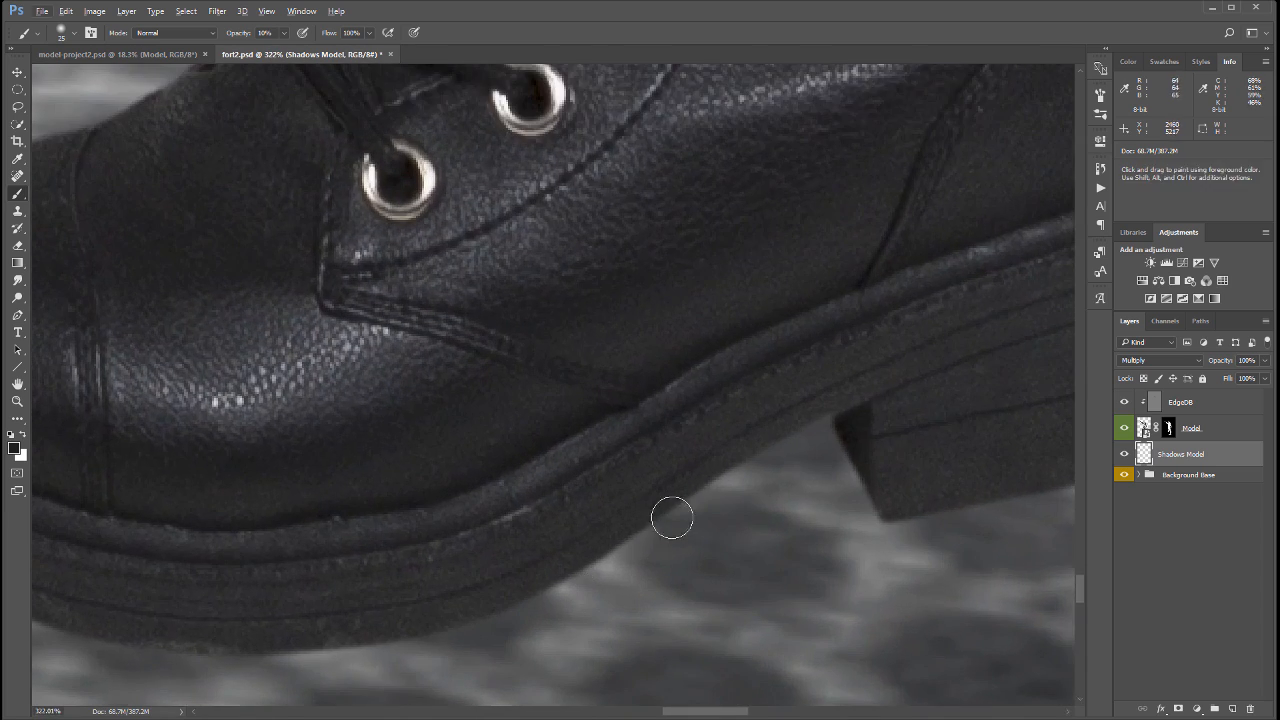
pyautogui.moveTo(808, 491)
pyautogui.mouseDown()
pyautogui.moveTo(866, 341)
pyautogui.moveTo(946, 357)
pyautogui.mouseUp()
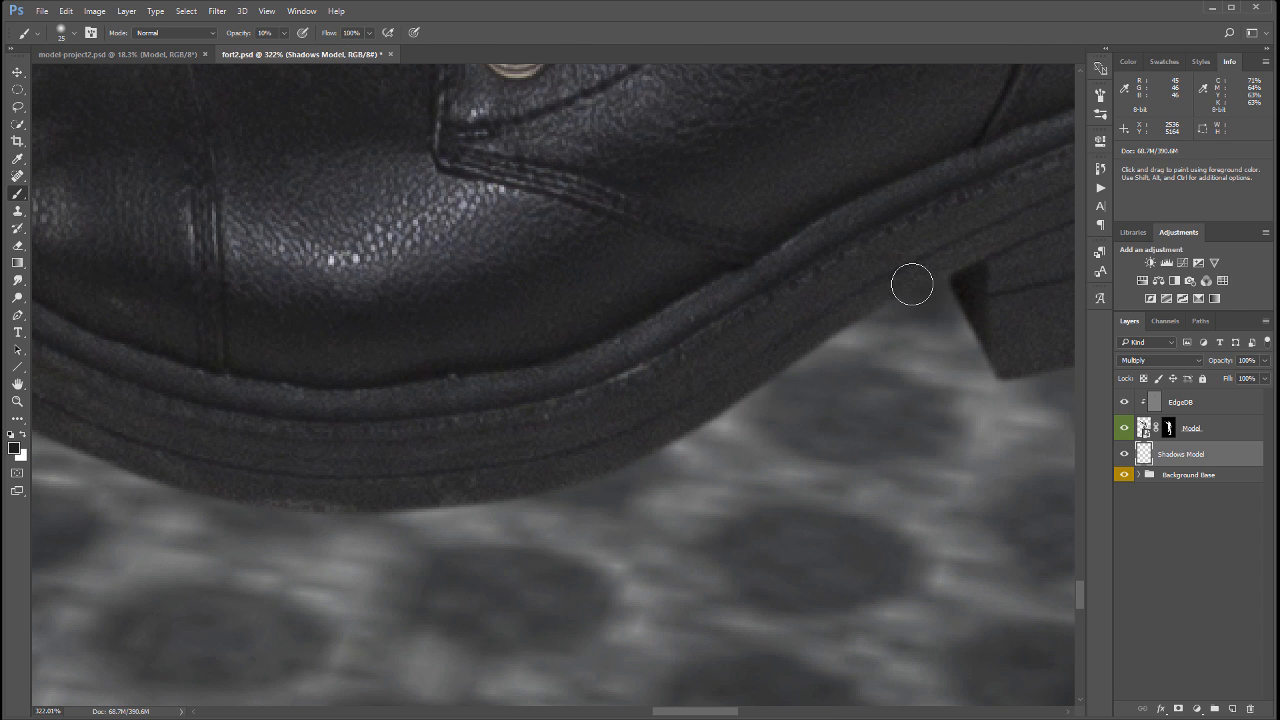
pyautogui.press('2')
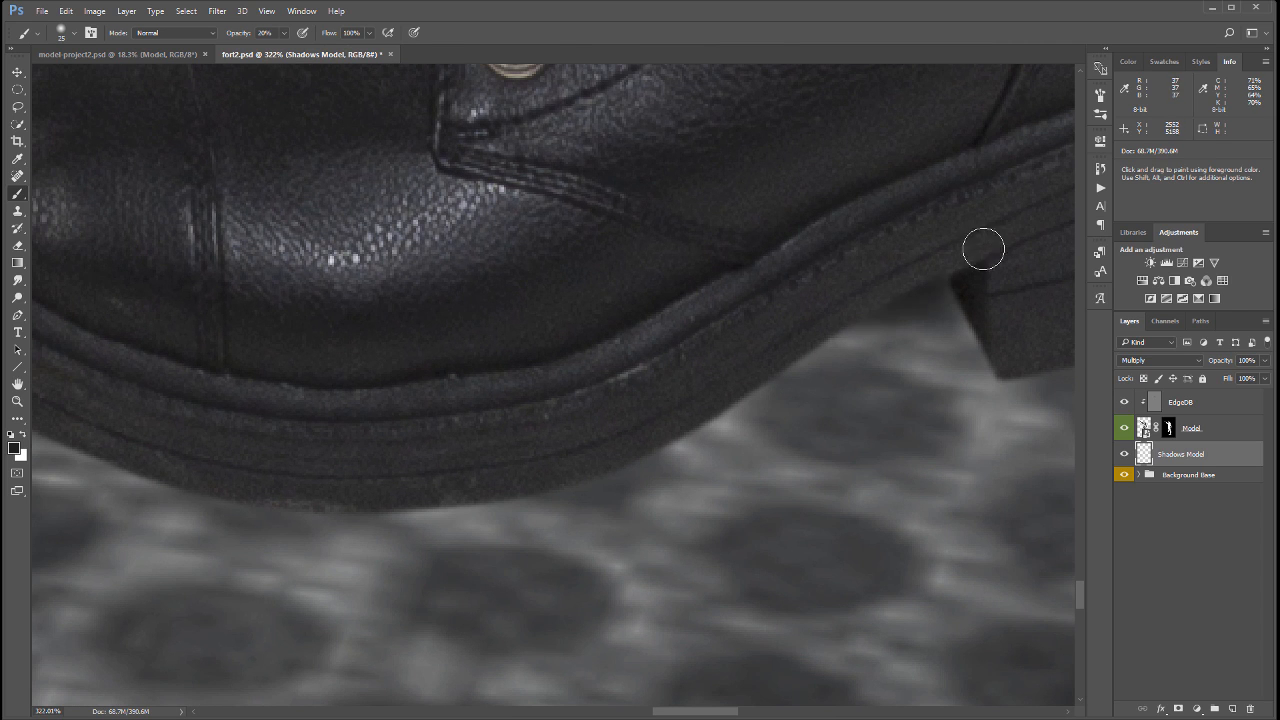
pyautogui.moveTo(1000, 366)
pyautogui.mouseDown()
pyautogui.moveTo(940, 256)
pyautogui.moveTo(959, 301)
pyautogui.moveTo(990, 306)
pyautogui.moveTo(870, 307)
pyautogui.moveTo(914, 301)
pyautogui.moveTo(715, 390)
pyautogui.moveTo(928, 324)
pyautogui.moveTo(784, 377)
pyautogui.moveTo(705, 420)
pyautogui.mouseUp()
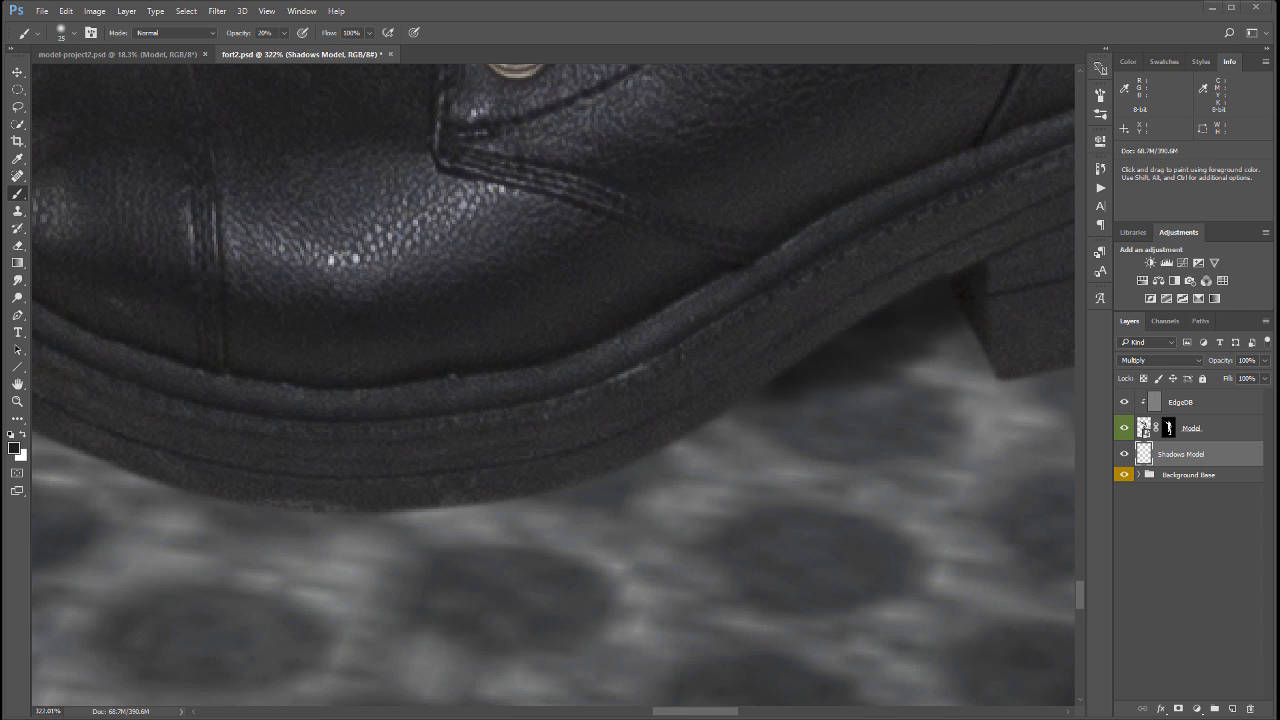
pyautogui.moveTo(866, 334)
pyautogui.mouseDown()
pyautogui.moveTo(957, 334)
pyautogui.moveTo(971, 354)
pyautogui.moveTo(951, 371)
pyautogui.moveTo(919, 365)
pyautogui.moveTo(603, 434)
pyautogui.moveTo(674, 431)
pyautogui.moveTo(783, 389)
pyautogui.moveTo(708, 433)
pyautogui.mouseUp()
# Enlarge the brush to 40 px and paint the contact shadow under the front boot's heel.
pyautogui.press(']')
pyautogui.press(']')
pyautogui.press(']')
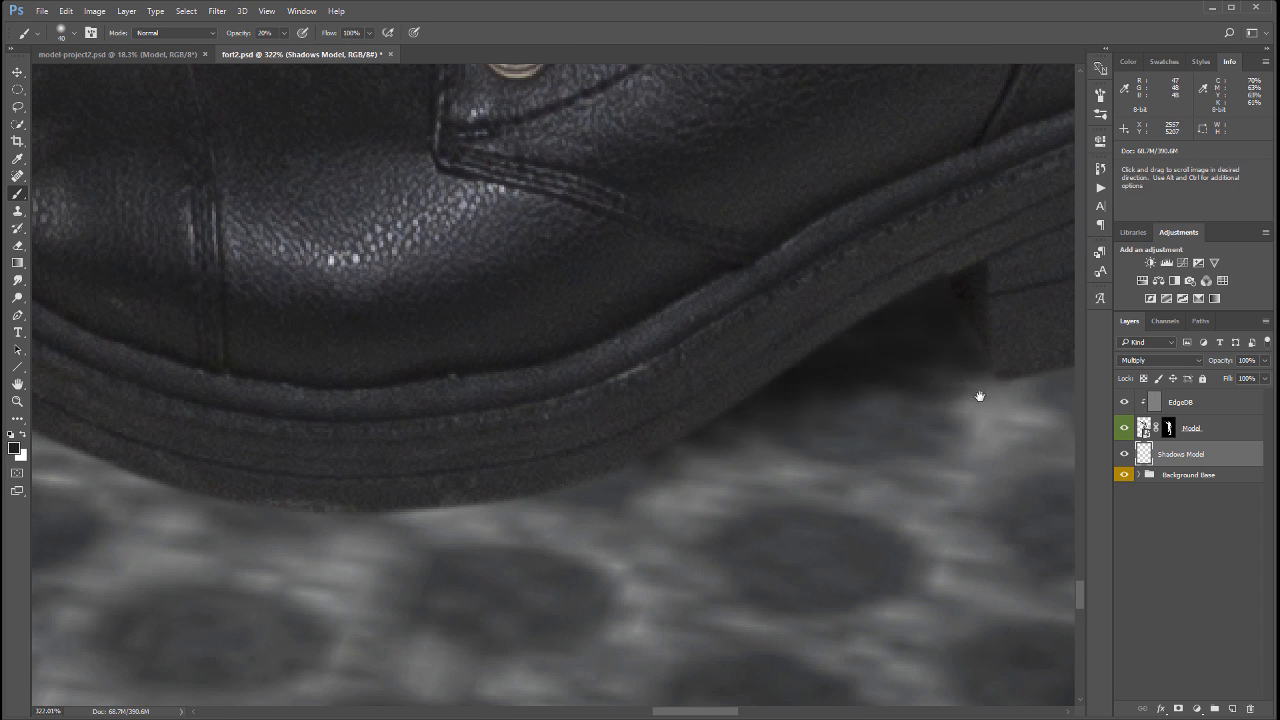
pyautogui.moveTo(980, 397); pyautogui.dragTo(863, 277)
pyautogui.moveTo(628, 289)
pyautogui.mouseDown()
pyautogui.moveTo(782, 276)
pyautogui.moveTo(652, 306)
pyautogui.moveTo(818, 286)
pyautogui.moveTo(929, 234)
pyautogui.moveTo(700, 295)
pyautogui.mouseUp()
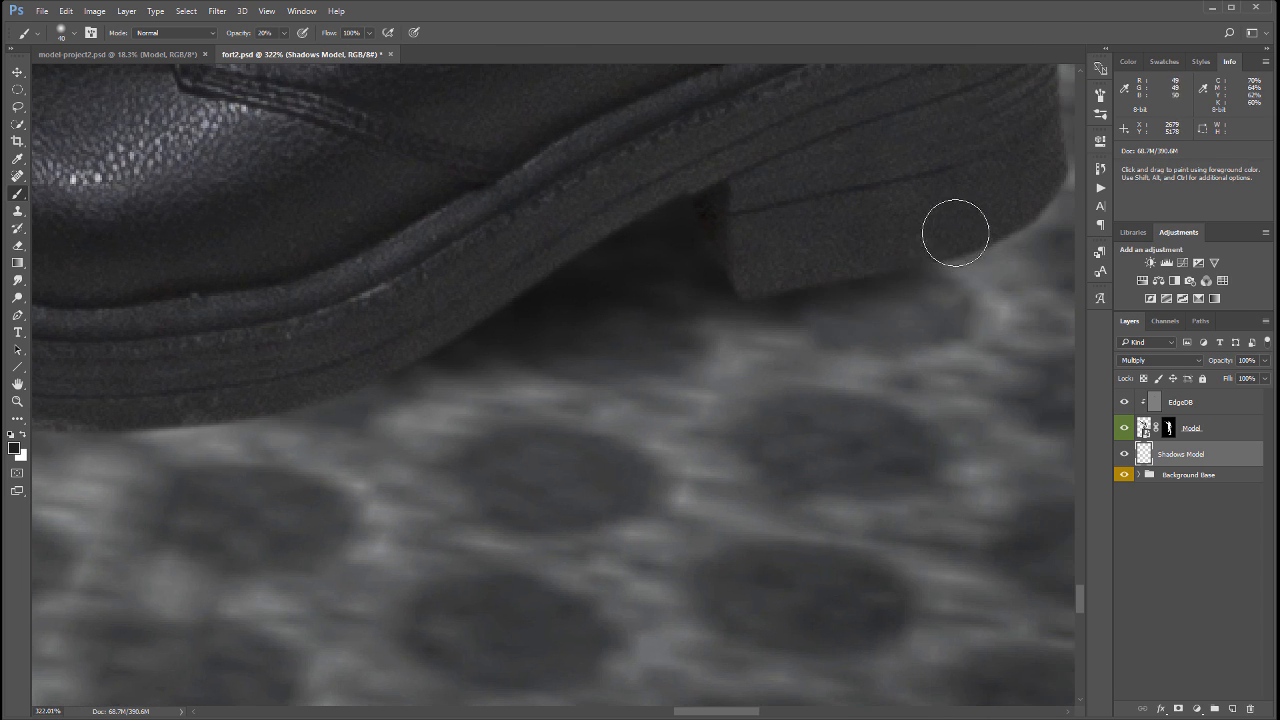
pyautogui.moveTo(954, 229); pyautogui.dragTo(849, 303)
pyautogui.moveTo(927, 261)
pyautogui.mouseDown()
pyautogui.moveTo(914, 280)
pyautogui.moveTo(937, 241)
pyautogui.moveTo(880, 300)
pyautogui.moveTo(901, 294)
pyautogui.mouseUp()
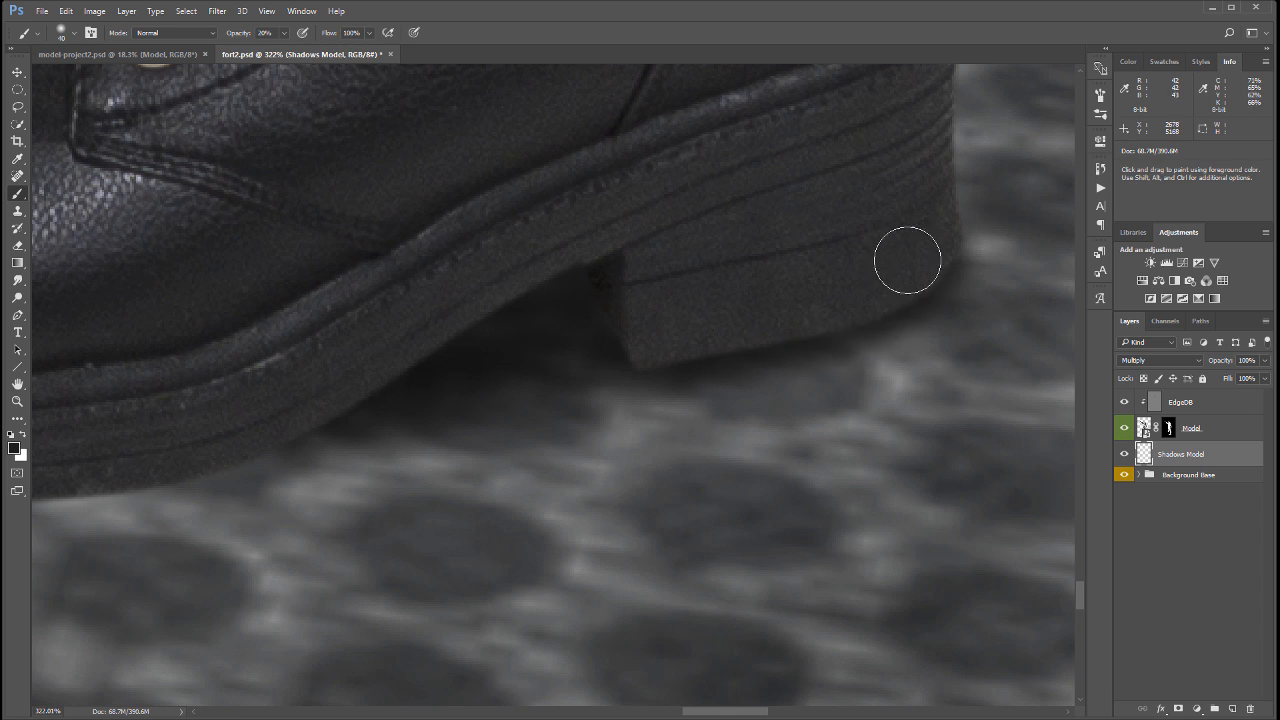
# Extend the contact shadow along the front boot's sole and around its toe.
pyautogui.moveTo(537, 346); pyautogui.dragTo(779, 314)
pyautogui.moveTo(581, 399); pyautogui.dragTo(645, 375)
pyautogui.moveTo(568, 374); pyautogui.dragTo(1076, 370)
pyautogui.moveTo(453, 364)
pyautogui.mouseDown()
pyautogui.moveTo(492, 335)
pyautogui.moveTo(492, 366)
pyautogui.moveTo(338, 248)
pyautogui.moveTo(412, 318)
pyautogui.moveTo(391, 297)
pyautogui.moveTo(419, 355)
pyautogui.moveTo(511, 371)
pyautogui.moveTo(543, 393)
pyautogui.moveTo(693, 402)
pyautogui.moveTo(917, 389)
pyautogui.moveTo(782, 418)
pyautogui.mouseUp()
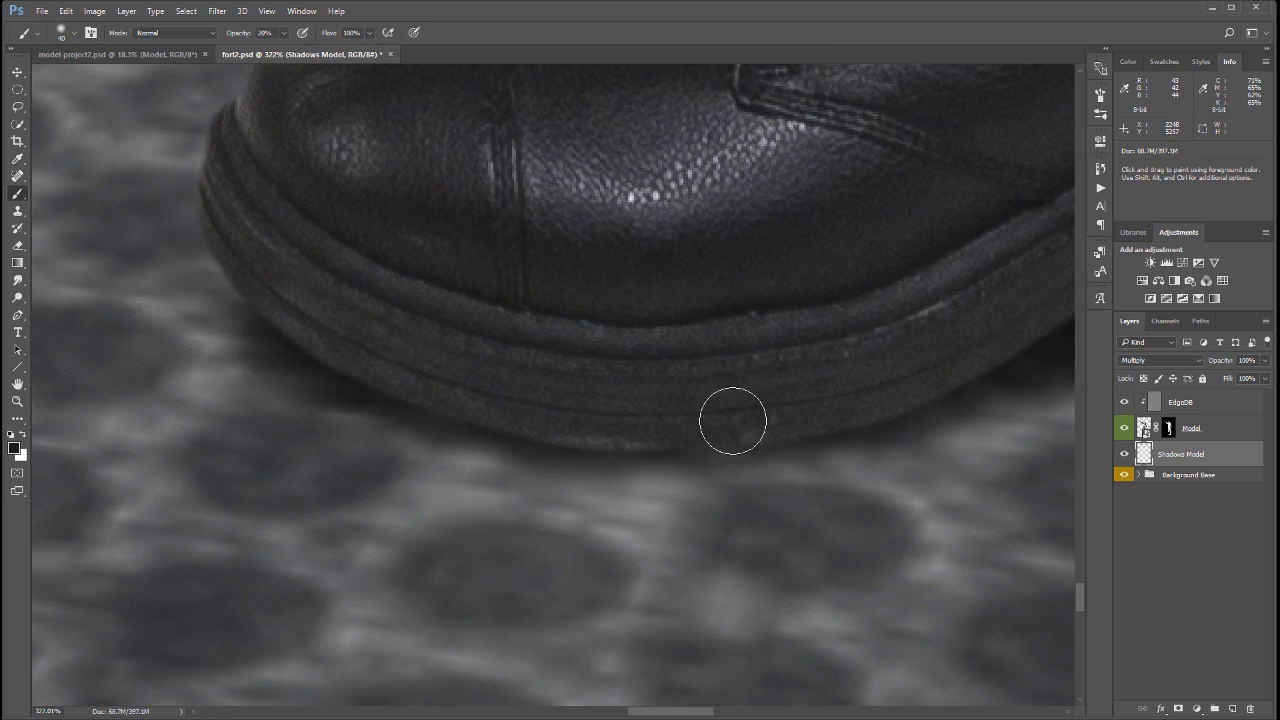
pyautogui.moveTo(337, 209)
pyautogui.mouseDown()
pyautogui.moveTo(508, 286)
pyautogui.moveTo(563, 451)
pyautogui.mouseUp()
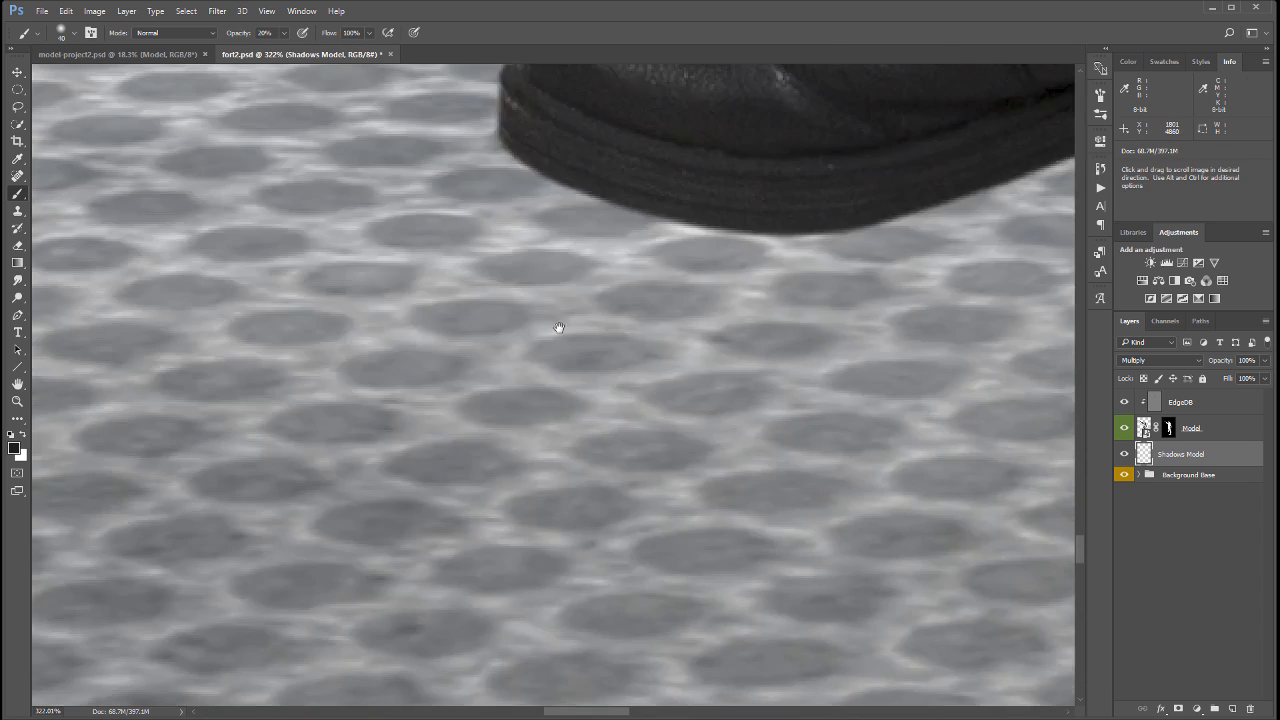
# Paint a contact shadow beneath the toe, sole and heel of the rear boot.
pyautogui.moveTo(557, 329); pyautogui.dragTo(352, 349)
pyautogui.moveTo(952, 364)
pyautogui.mouseDown()
pyautogui.moveTo(607, 373)
pyautogui.moveTo(530, 413)
pyautogui.moveTo(656, 422)
pyautogui.moveTo(335, 427)
pyautogui.moveTo(314, 444)
pyautogui.moveTo(741, 458)
pyautogui.moveTo(790, 436)
pyautogui.moveTo(741, 377)
pyautogui.moveTo(610, 389)
pyautogui.moveTo(664, 368)
pyautogui.moveTo(583, 386)
pyautogui.moveTo(633, 411)
pyautogui.moveTo(799, 443)
pyautogui.moveTo(724, 431)
pyautogui.moveTo(382, 444)
pyautogui.moveTo(419, 461)
pyautogui.moveTo(504, 433)
pyautogui.moveTo(710, 453)
pyautogui.moveTo(924, 452)
pyautogui.moveTo(903, 450)
pyautogui.moveTo(966, 443)
pyautogui.moveTo(980, 422)
pyautogui.moveTo(1005, 419)
pyautogui.moveTo(703, 439)
pyautogui.mouseUp()
pyautogui.press('space')
pyautogui.moveTo(500, 420)
pyautogui.mouseDown()
pyautogui.moveTo(965, 456)
pyautogui.moveTo(520, 414)
pyautogui.moveTo(677, 449)
pyautogui.moveTo(591, 457)
pyautogui.moveTo(837, 506)
pyautogui.moveTo(900, 471)
pyautogui.mouseUp()
pyautogui.press('space')
pyautogui.moveTo(843, 429); pyautogui.dragTo(604, 403)
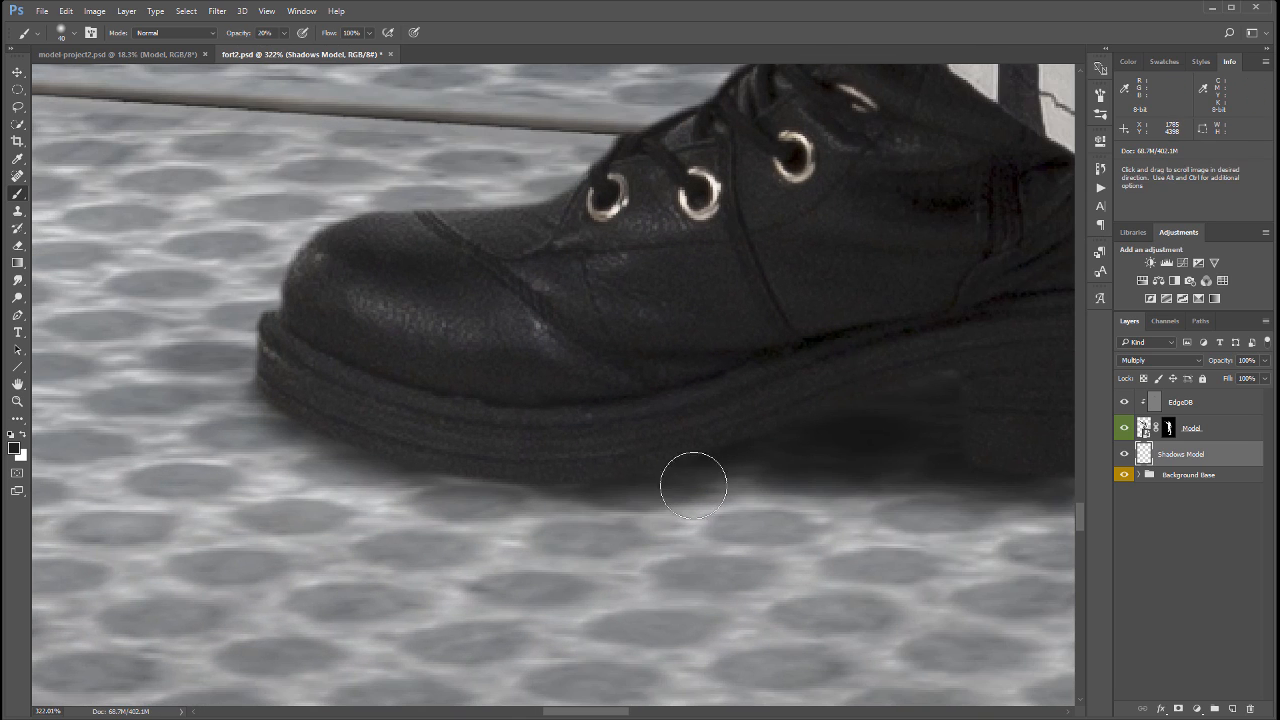
# Add a new layer named "Shadows Model Large" above Shadows Model and set its blend mode to Multiply.
pyautogui.scroll(-10, 488, 528)
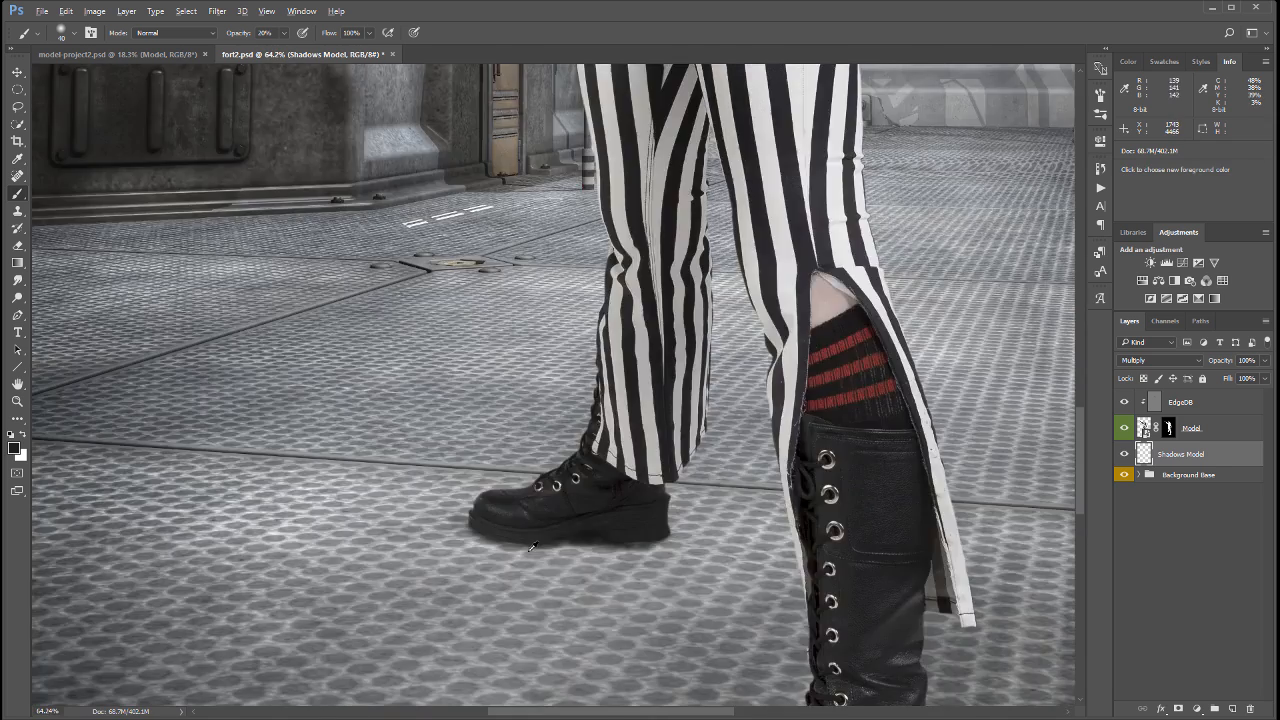
pyautogui.scroll(1, 618, 688)
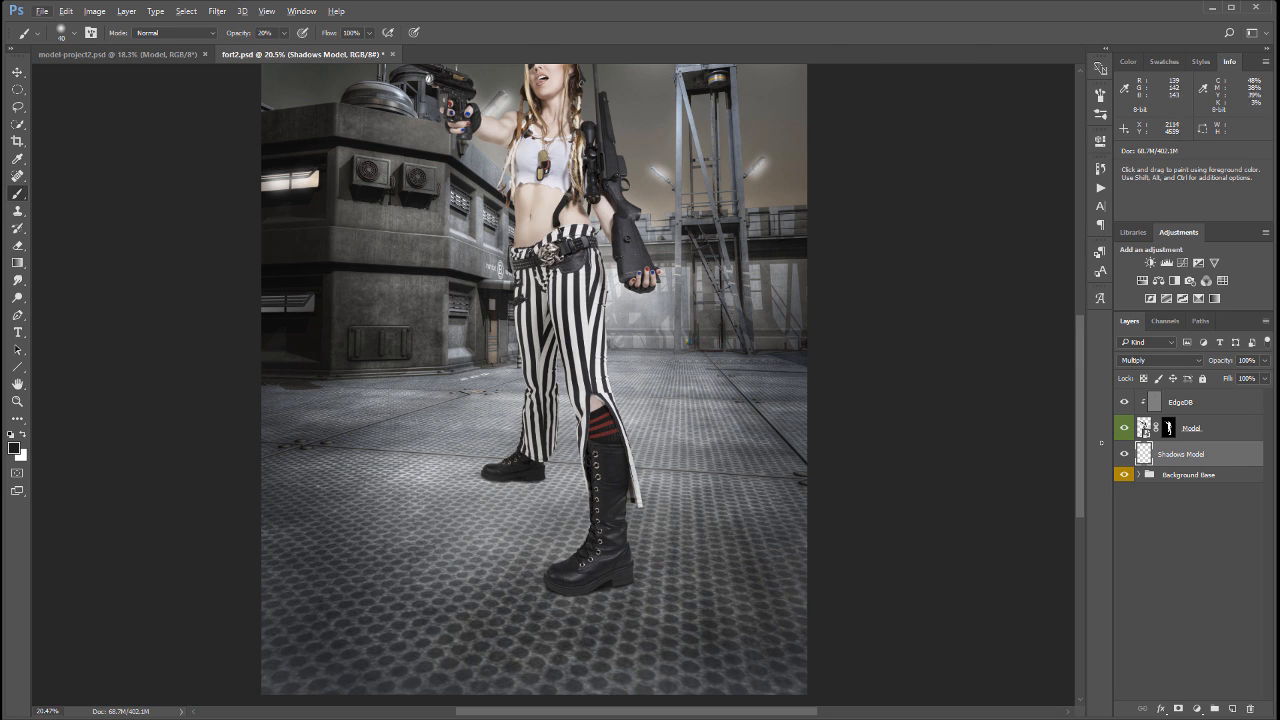
pyautogui.click(1233, 709)
pyautogui.doubleClick(1178, 465)
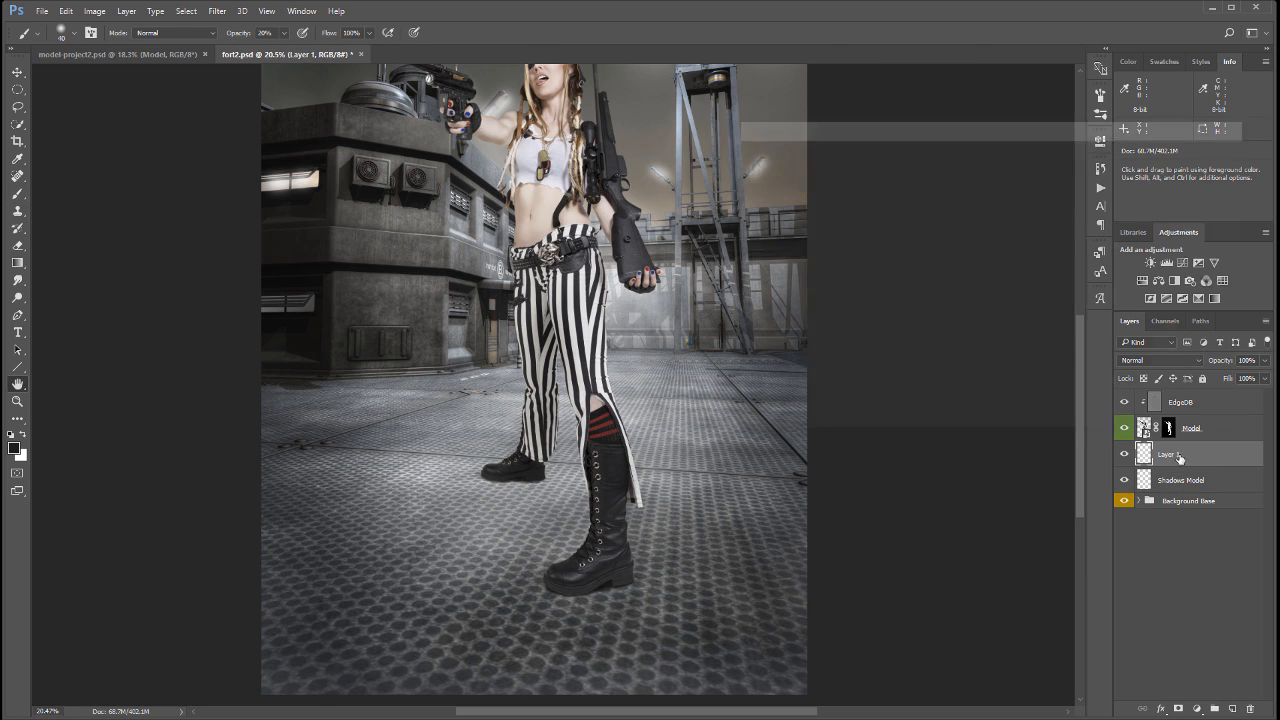
pyautogui.click(1205, 177)
pyautogui.press('b')
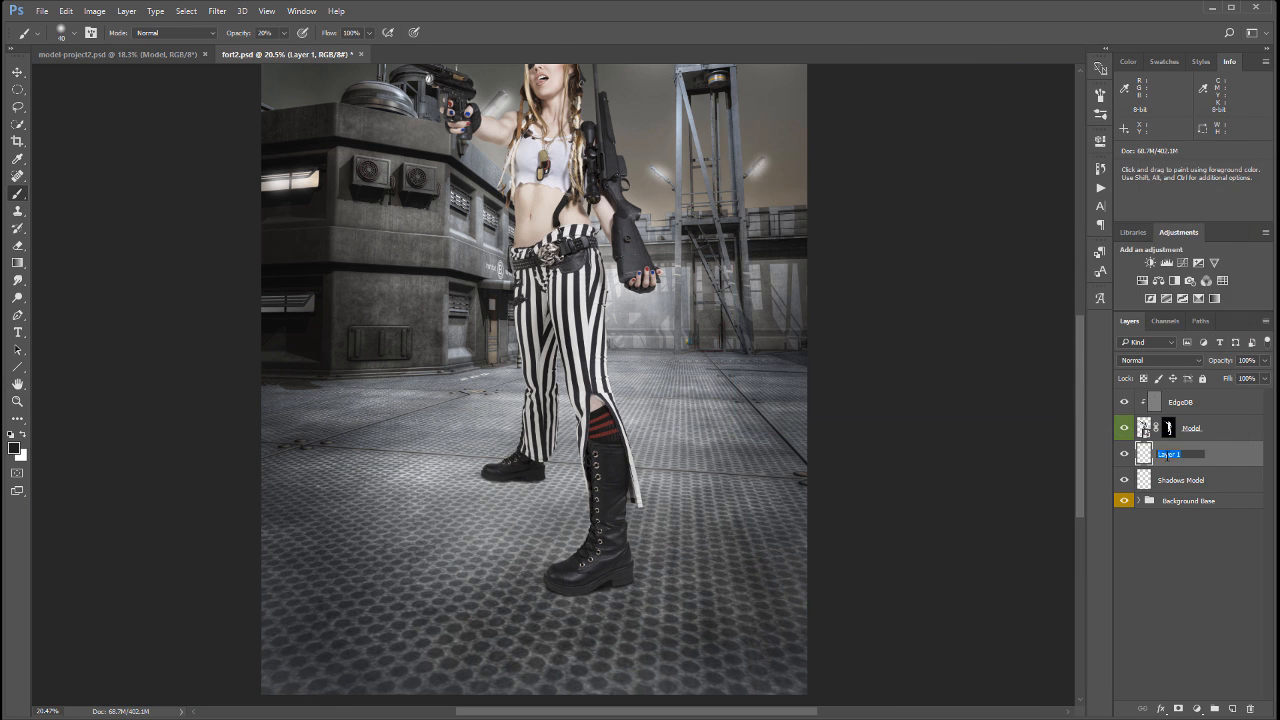
pyautogui.write('Shadows Model Large')
pyautogui.press('Return')
pyautogui.click(1170, 362)
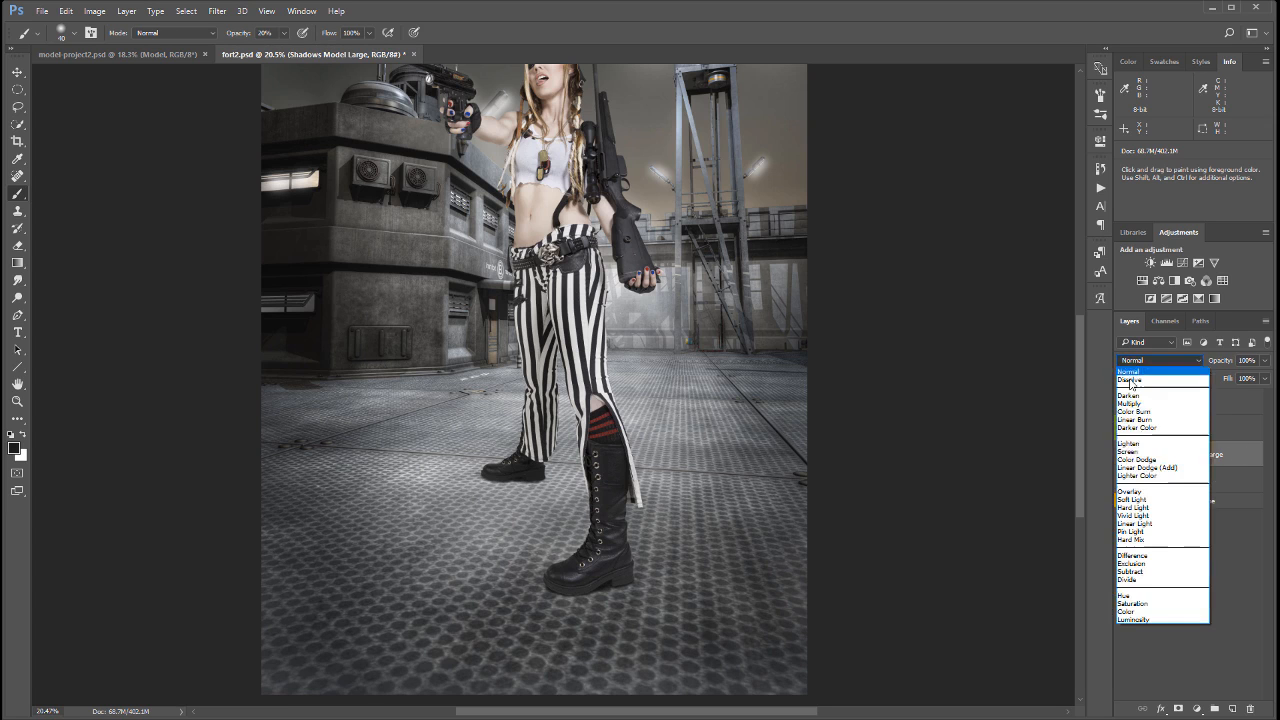
pyautogui.click(1150, 406)
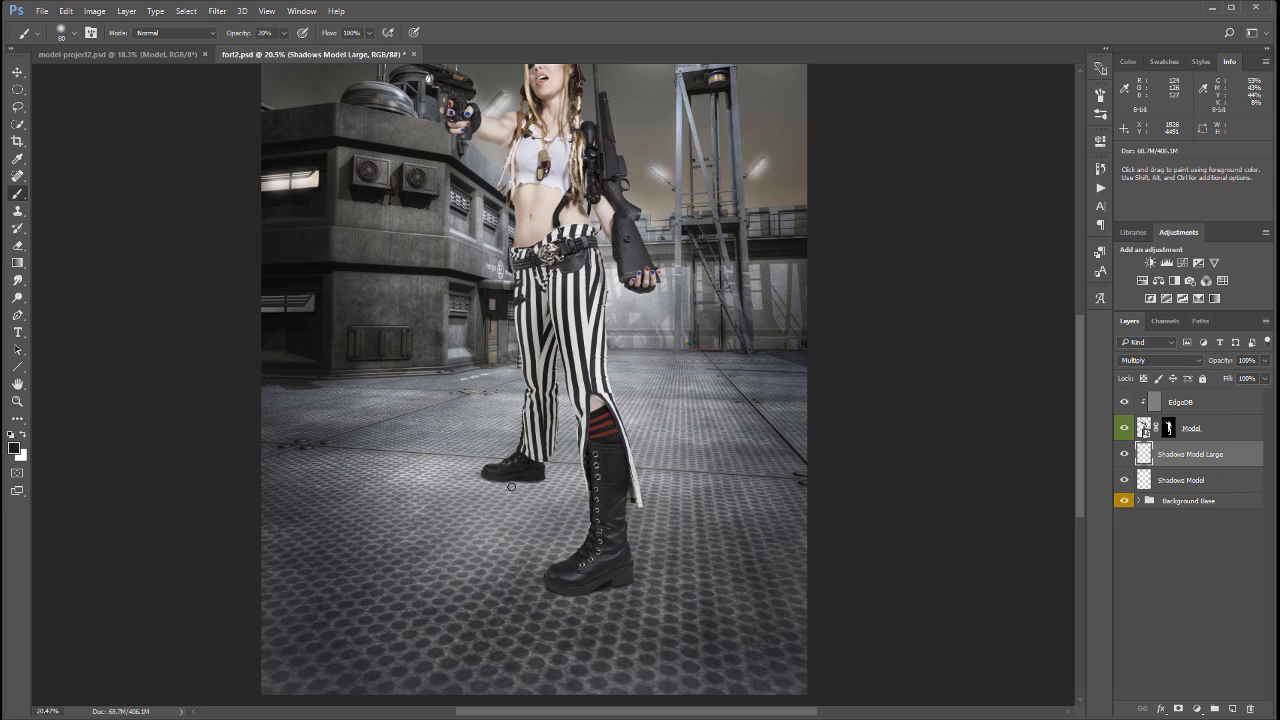
# Enlarge the brush to 200 px for broader shadow strokes.
pyautogui.press(']')
pyautogui.press(']')
pyautogui.press(']')
pyautogui.press(']')
pyautogui.press(']')
pyautogui.moveTo(493, 485)
pyautogui.mouseDown()
pyautogui.moveTo(531, 487)
pyautogui.moveTo(507, 486)
pyautogui.mouseUp()
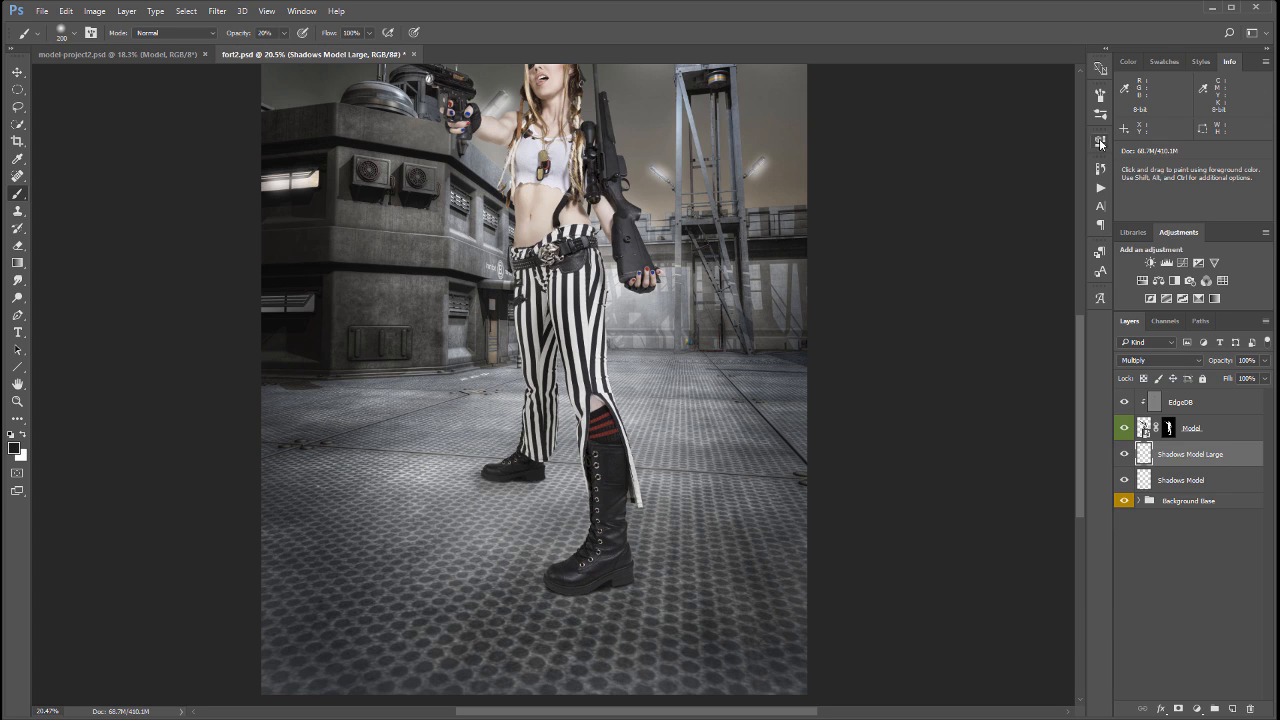
pyautogui.click(1099, 170)
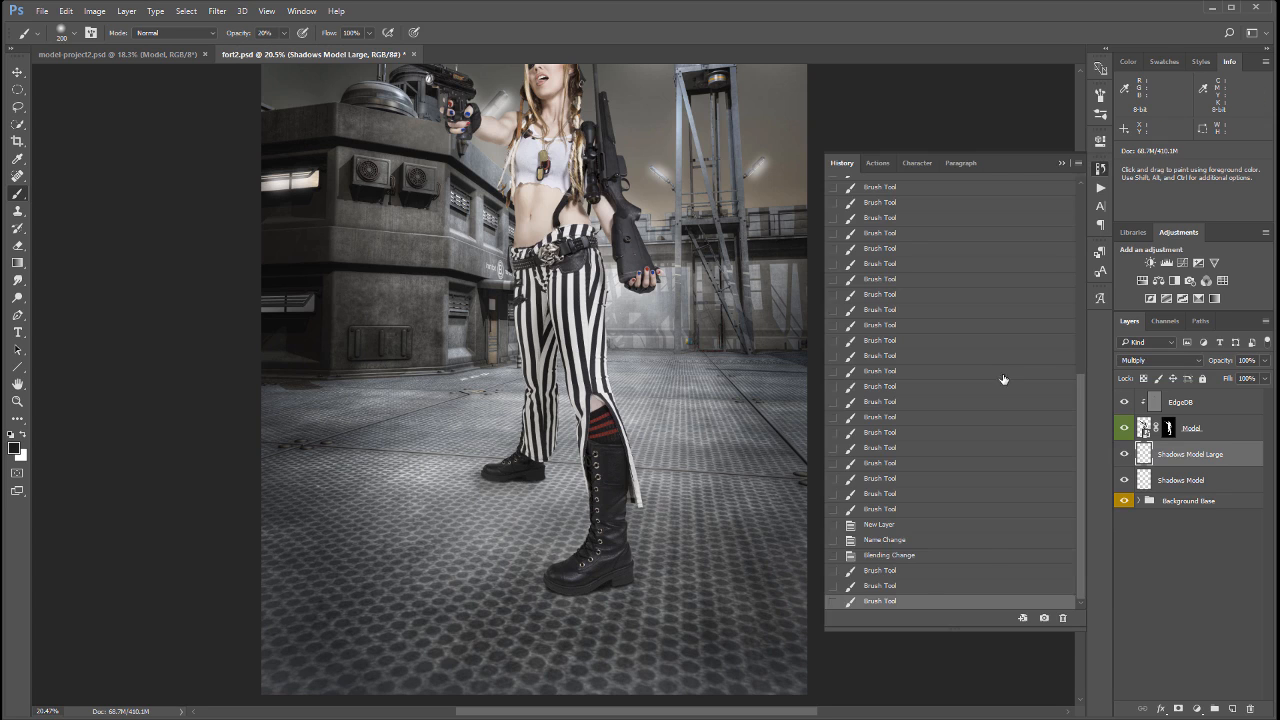
pyautogui.click(948, 557)
pyautogui.click(1106, 170)
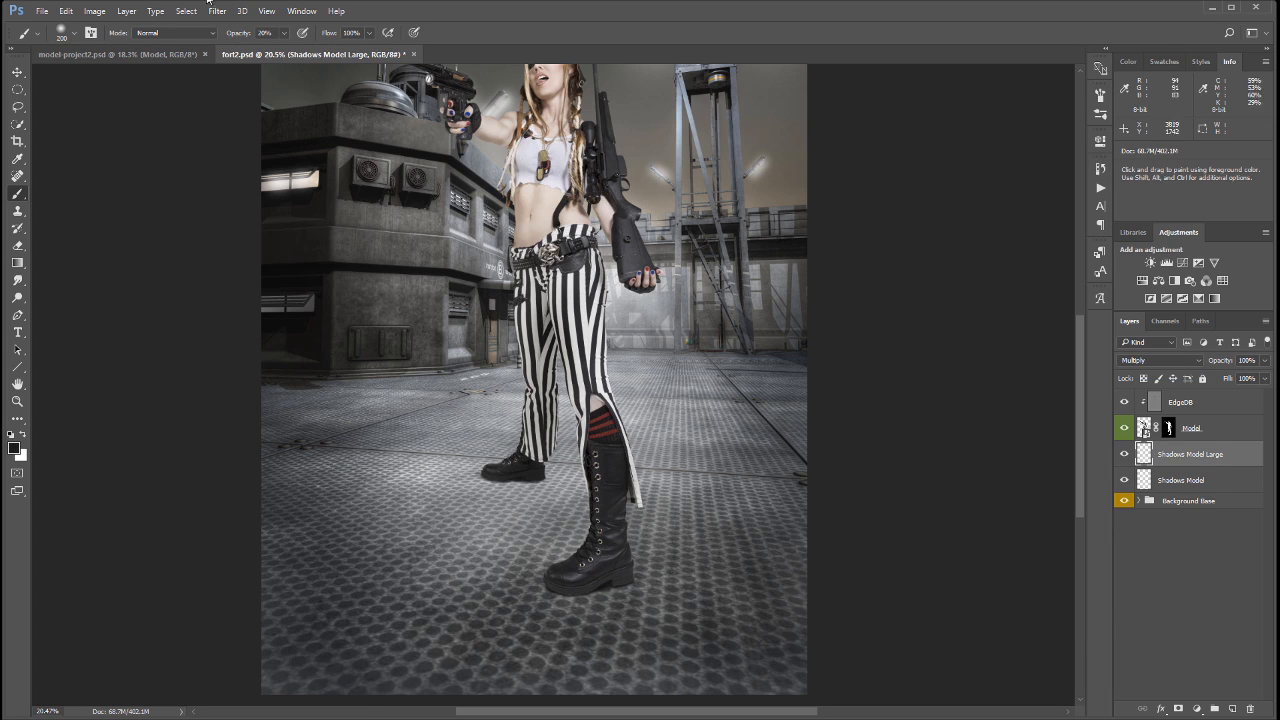
# Paint broad, soft floor shadows around both boots at 6% brush opacity, enlarging the brush to 500 px.
pyautogui.click(286, 33)
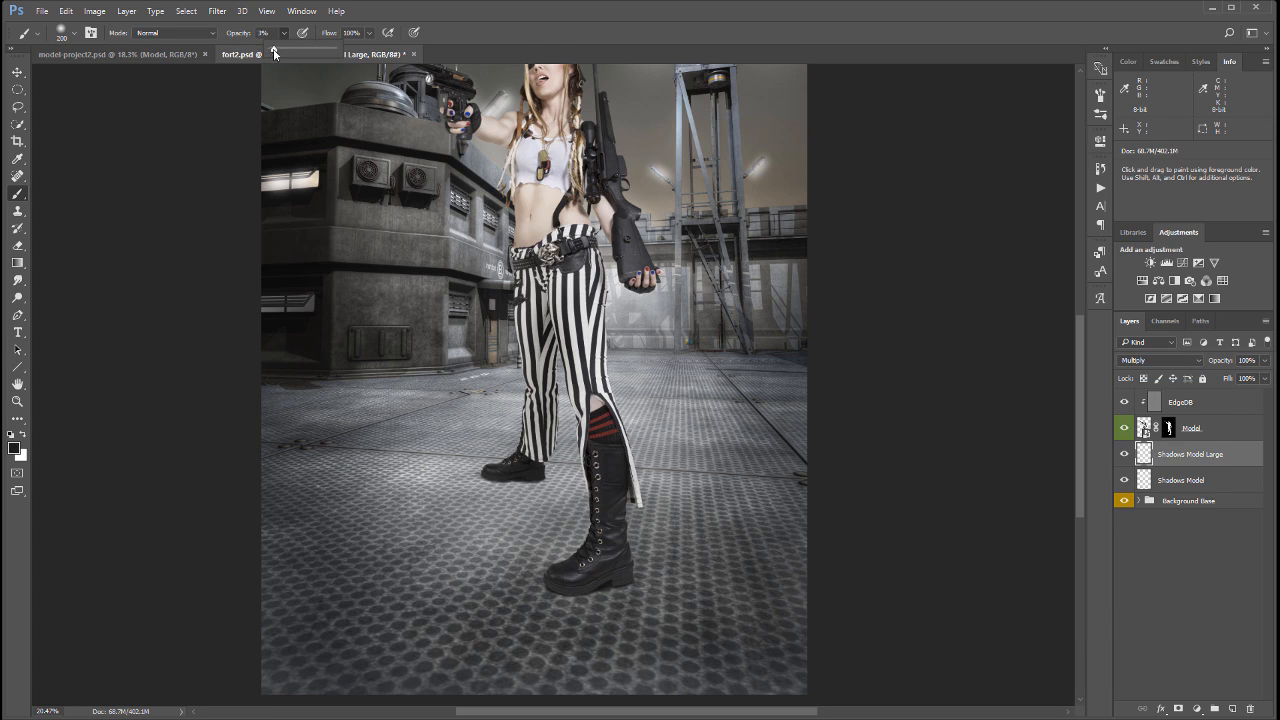
pyautogui.click(503, 482)
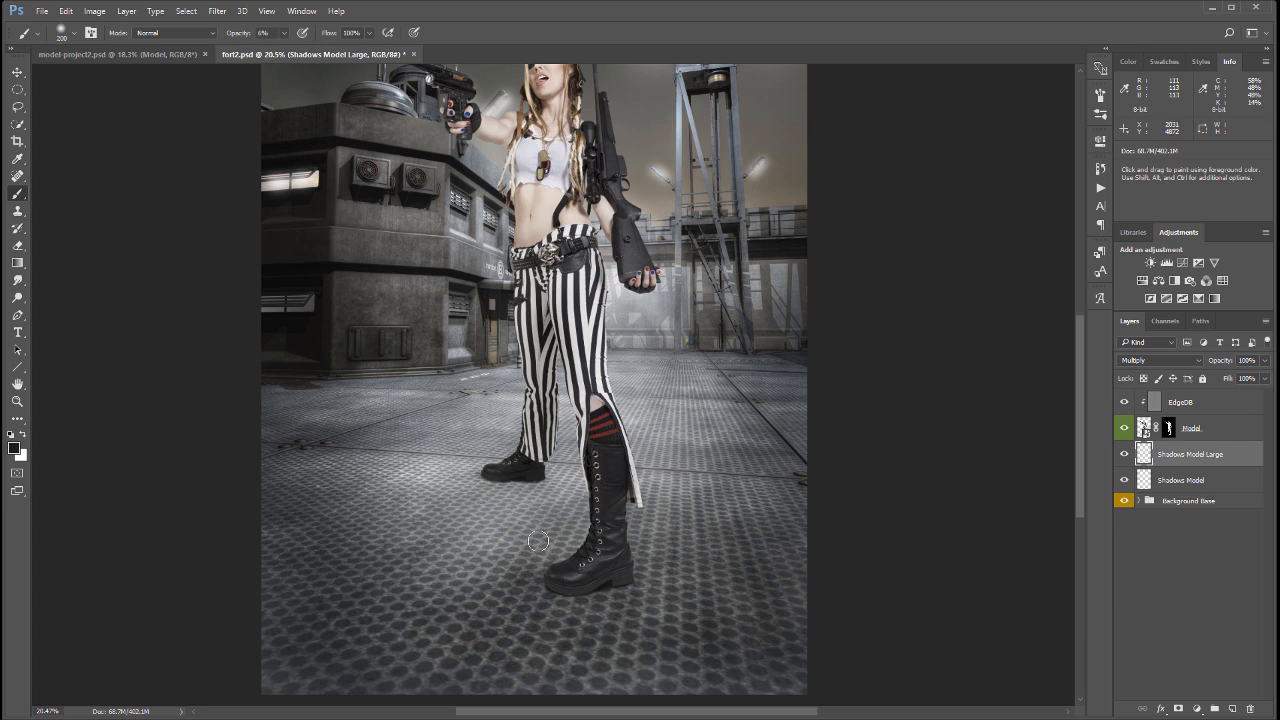
pyautogui.moveTo(507, 490)
pyautogui.mouseDown()
pyautogui.moveTo(559, 536)
pyautogui.moveTo(583, 524)
pyautogui.moveTo(496, 487)
pyautogui.moveTo(548, 506)
pyautogui.moveTo(501, 545)
pyautogui.mouseUp()
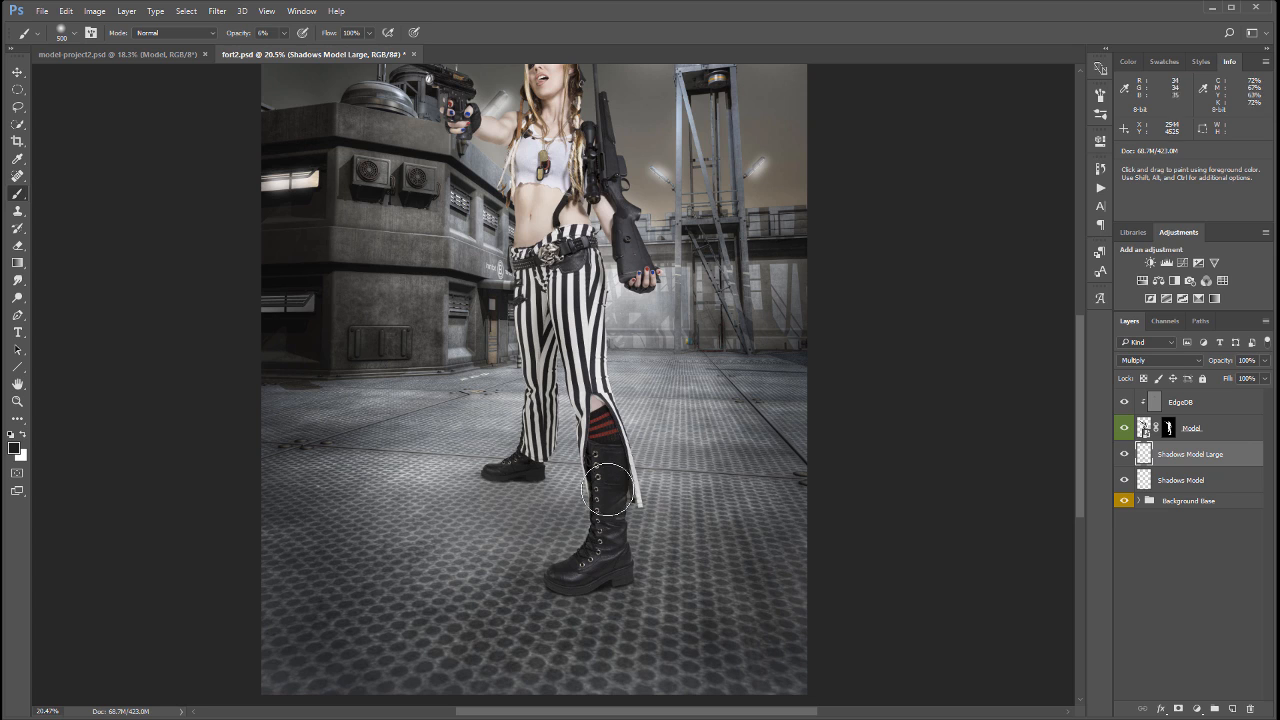
pyautogui.moveTo(415, 478)
pyautogui.mouseDown()
pyautogui.moveTo(500, 478)
pyautogui.moveTo(535, 515)
pyautogui.moveTo(540, 545)
pyautogui.moveTo(603, 576)
pyautogui.moveTo(590, 596)
pyautogui.moveTo(617, 547)
pyautogui.moveTo(635, 622)
pyautogui.mouseUp()
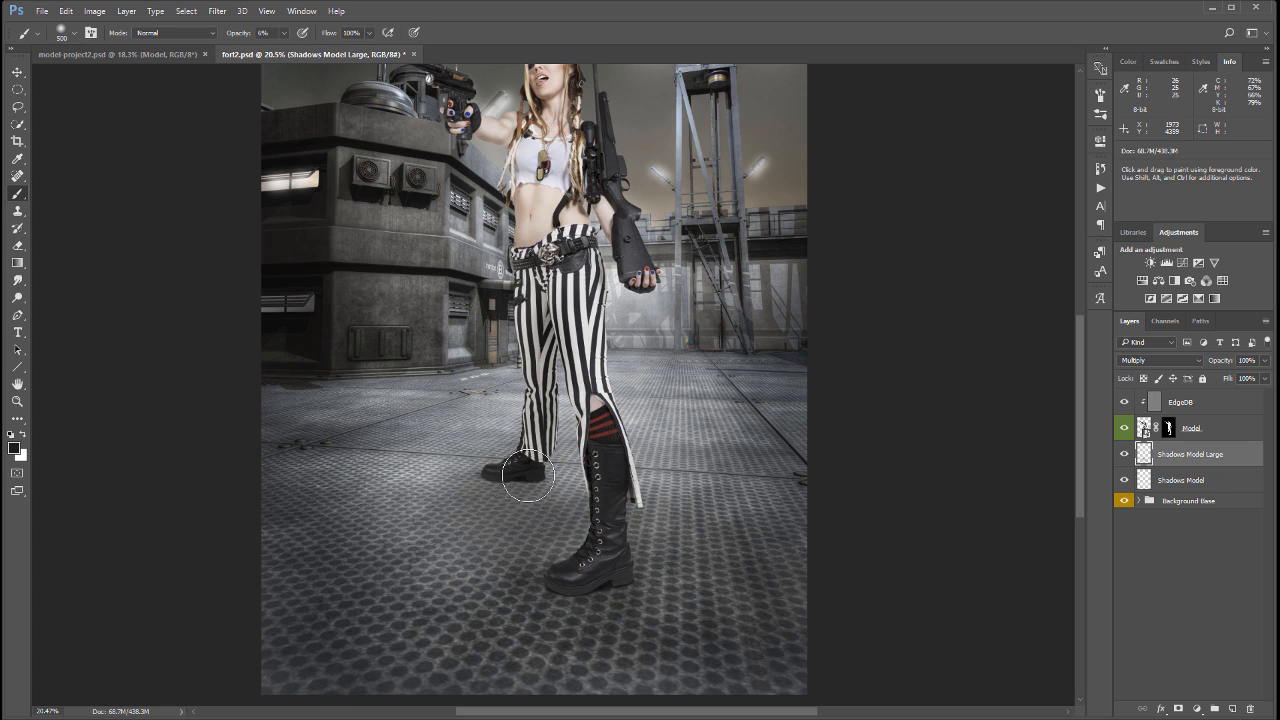
pyautogui.moveTo(493, 478)
pyautogui.mouseDown()
pyautogui.moveTo(431, 491)
pyautogui.moveTo(551, 483)
pyautogui.mouseUp()
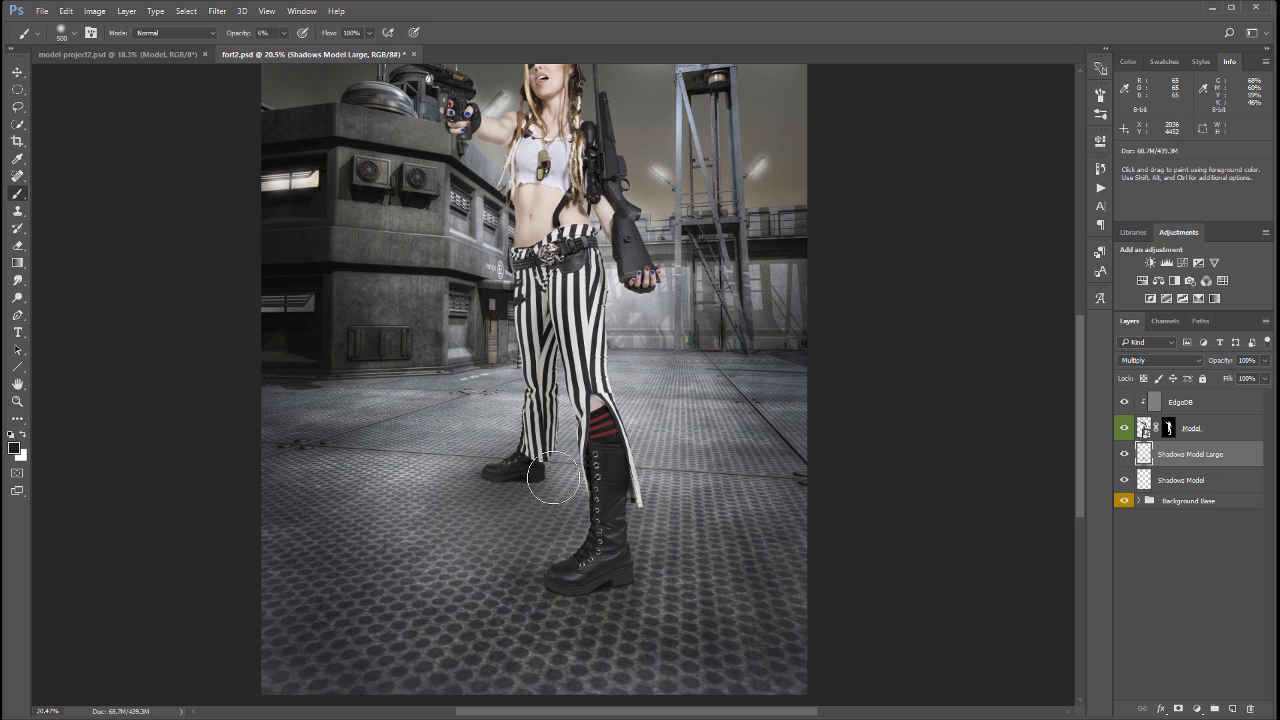
pyautogui.moveTo(617, 530)
pyautogui.mouseDown()
pyautogui.moveTo(551, 573)
pyautogui.moveTo(588, 588)
pyautogui.moveTo(679, 553)
pyautogui.moveTo(513, 567)
pyautogui.moveTo(557, 499)
pyautogui.moveTo(525, 476)
pyautogui.moveTo(380, 491)
pyautogui.moveTo(384, 517)
pyautogui.moveTo(481, 542)
pyautogui.moveTo(511, 565)
pyautogui.moveTo(478, 618)
pyautogui.moveTo(485, 547)
pyautogui.moveTo(539, 534)
pyautogui.moveTo(534, 544)
pyautogui.moveTo(603, 478)
pyautogui.moveTo(635, 475)
pyautogui.moveTo(615, 481)
pyautogui.moveTo(712, 610)
pyautogui.mouseUp()
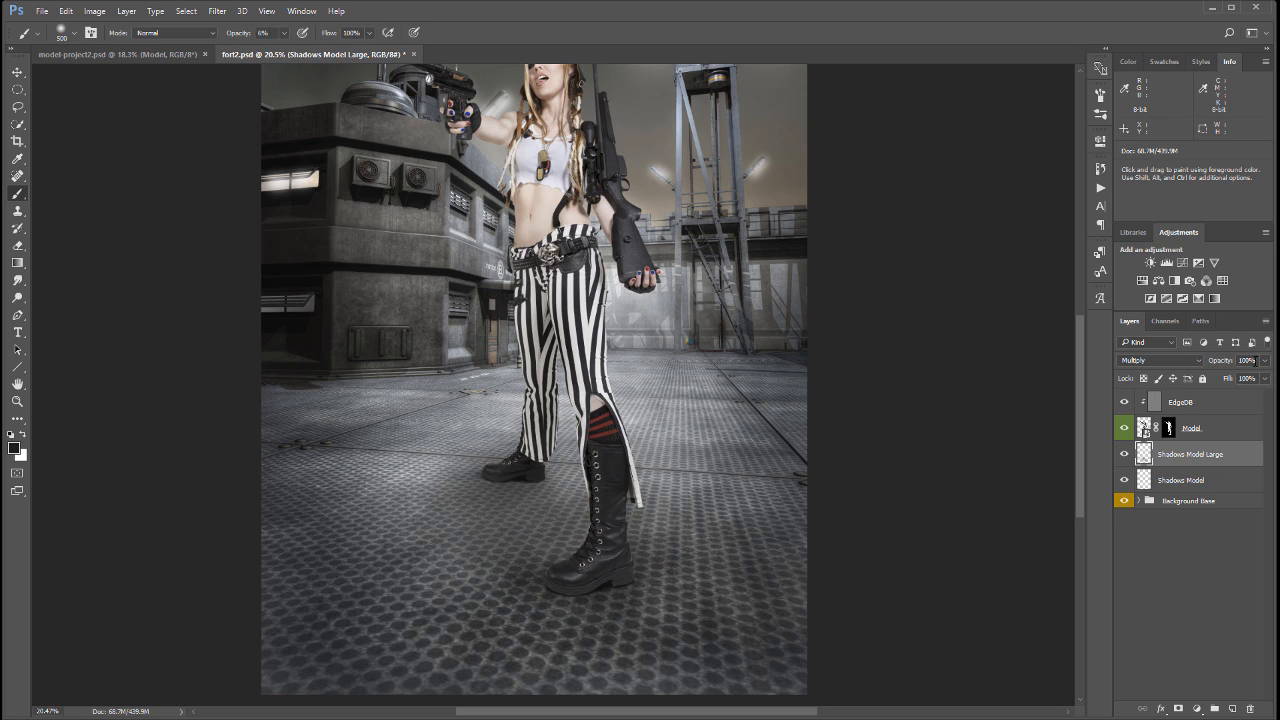
# Lower the opacity of the Shadows Model Large layer to 66%.
pyautogui.click(1264, 361)
pyautogui.moveTo(1249, 379)
pyautogui.mouseDown()
pyautogui.moveTo(1205, 379)
pyautogui.moveTo(1227, 377)
pyautogui.mouseUp()
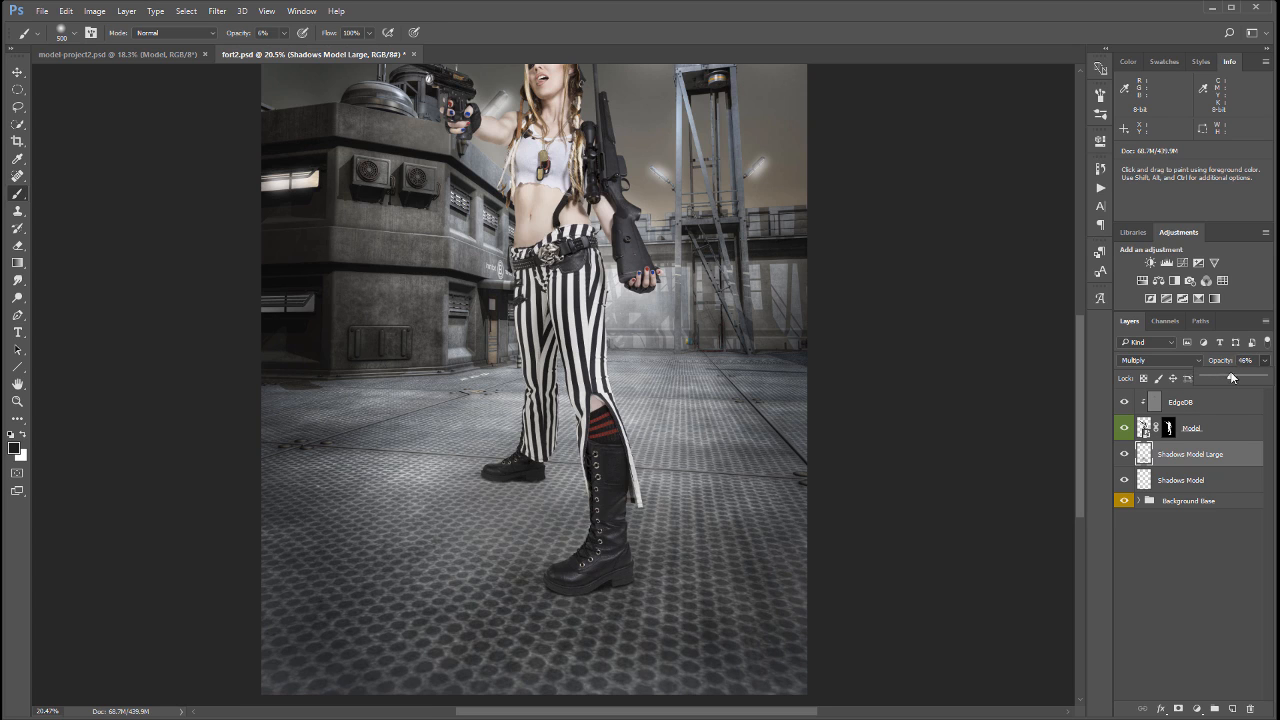
pyautogui.moveTo(1244, 378); pyautogui.dragTo(1245, 378)
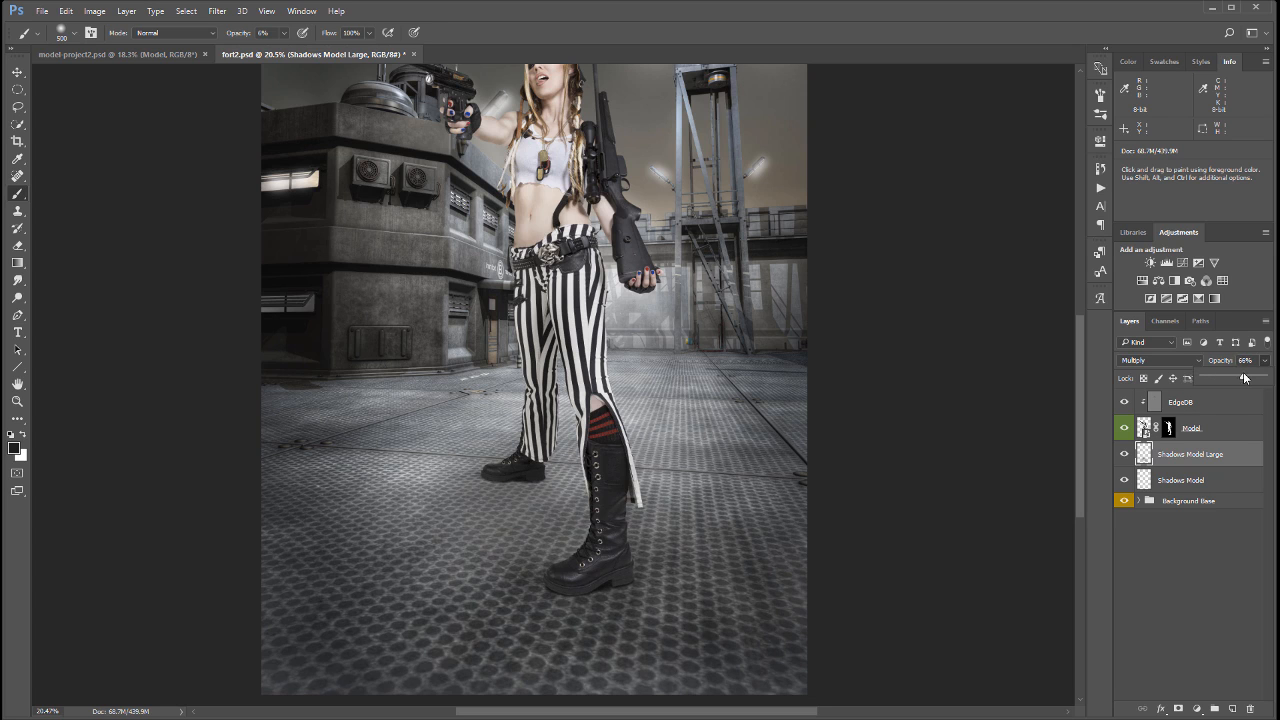
pyautogui.click(16, 72)
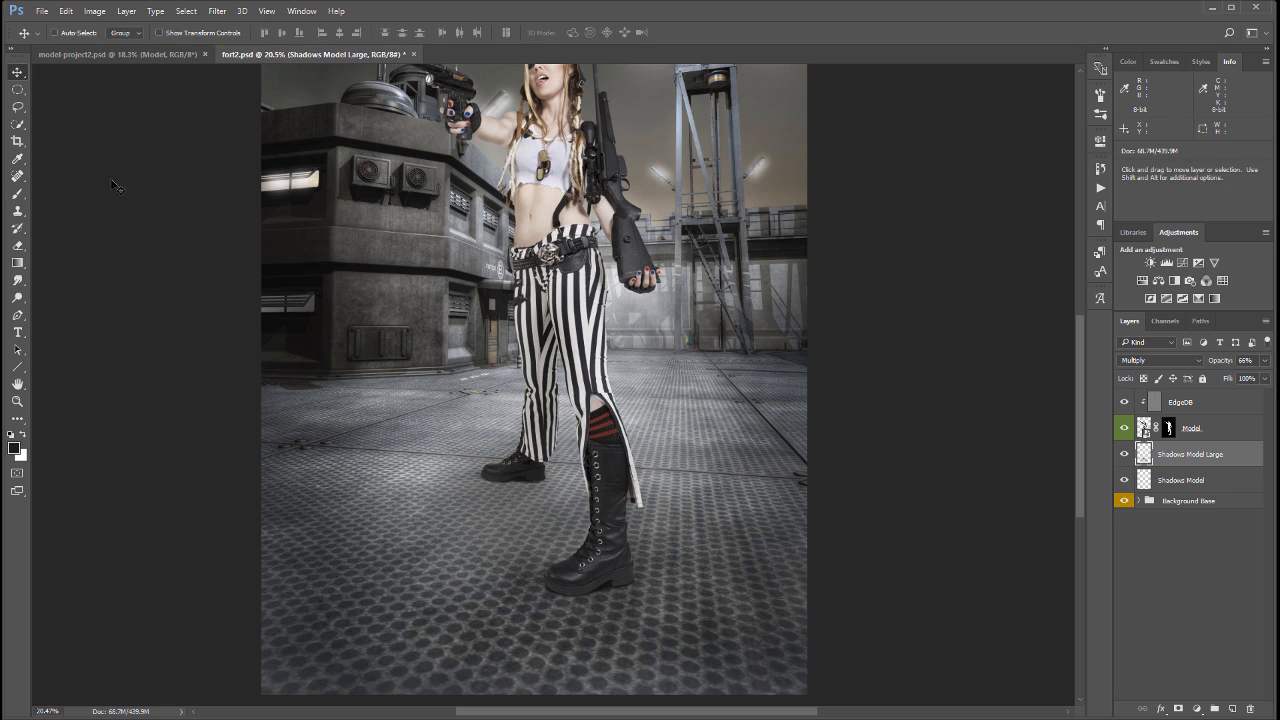
pyautogui.scroll(-6, 612, 370)
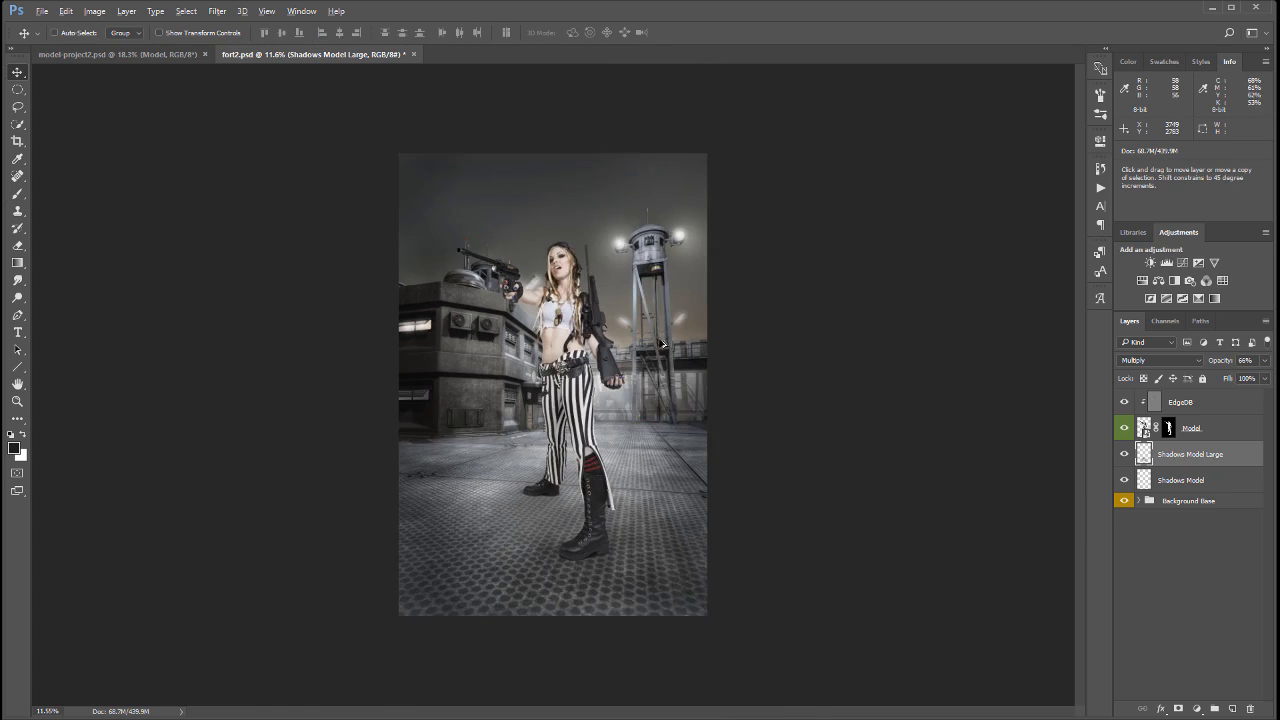
pyautogui.scroll(4, 630, 345)
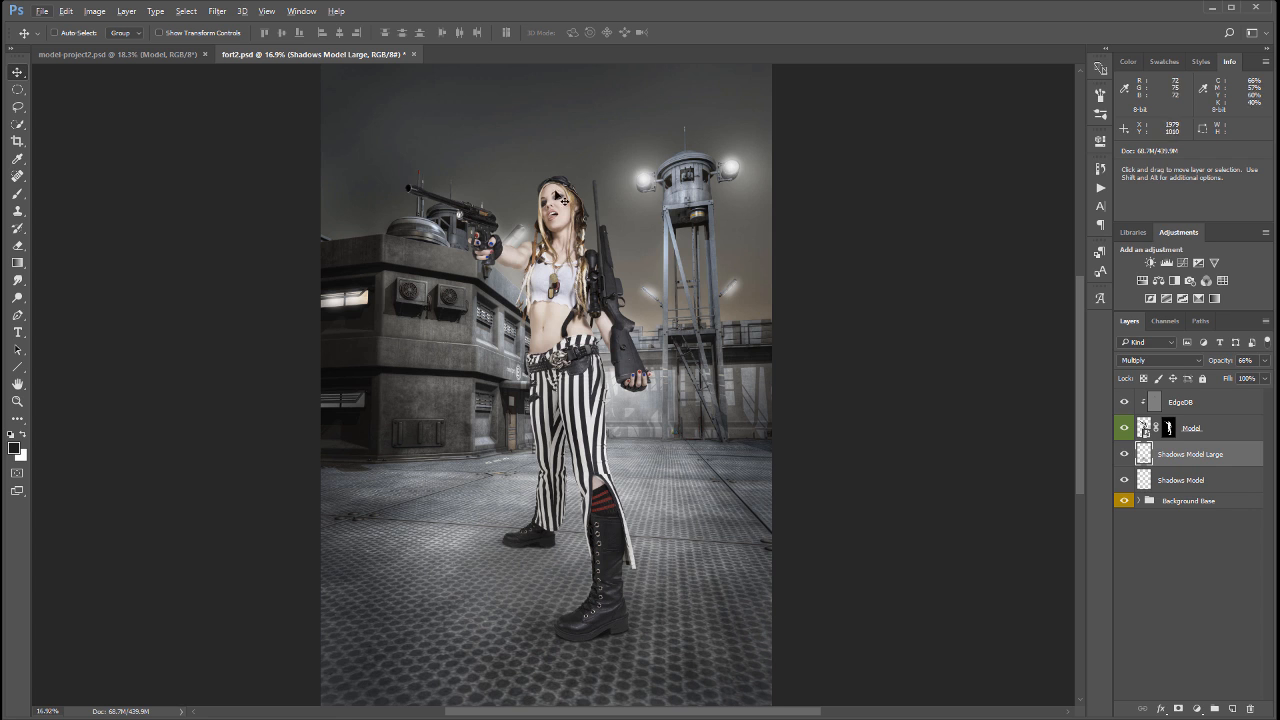
pyautogui.scroll(2, 556, 302)
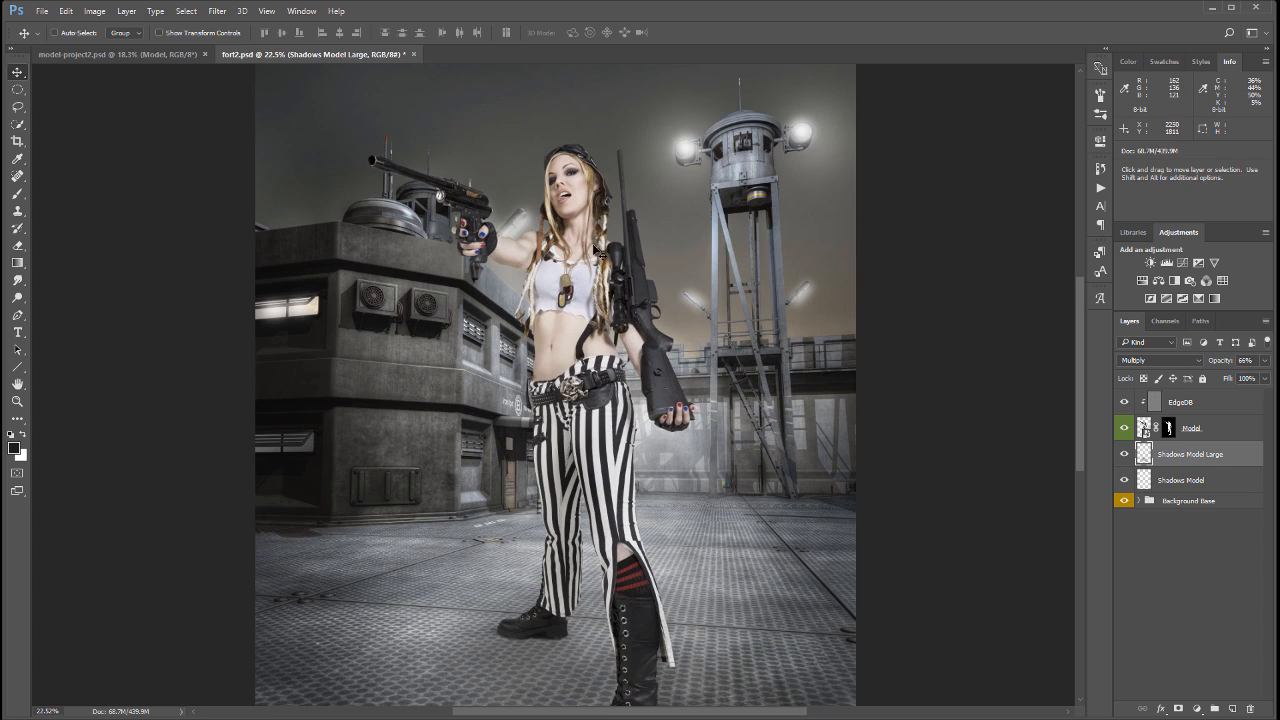
# Add a Curves adjustment layer above the Background Base group and set its blend mode to Color.
pyautogui.scroll(-1, 616, 364)
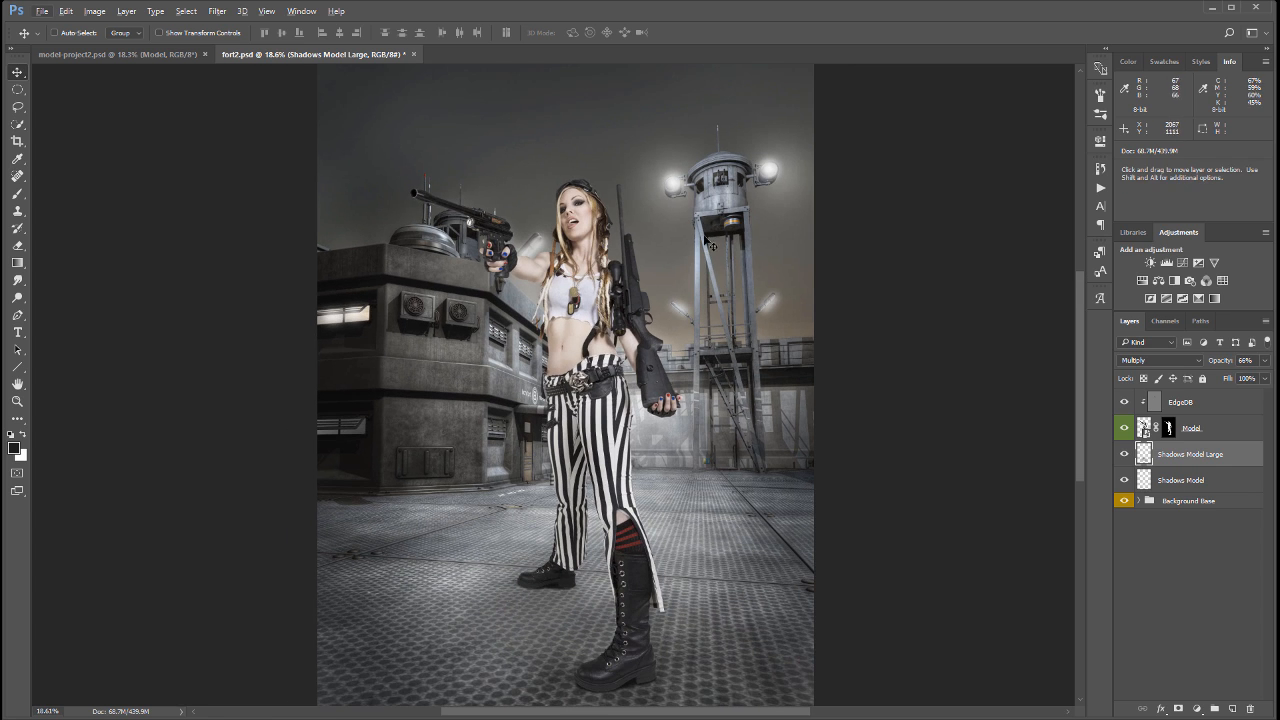
pyautogui.scroll(-1, 636, 207)
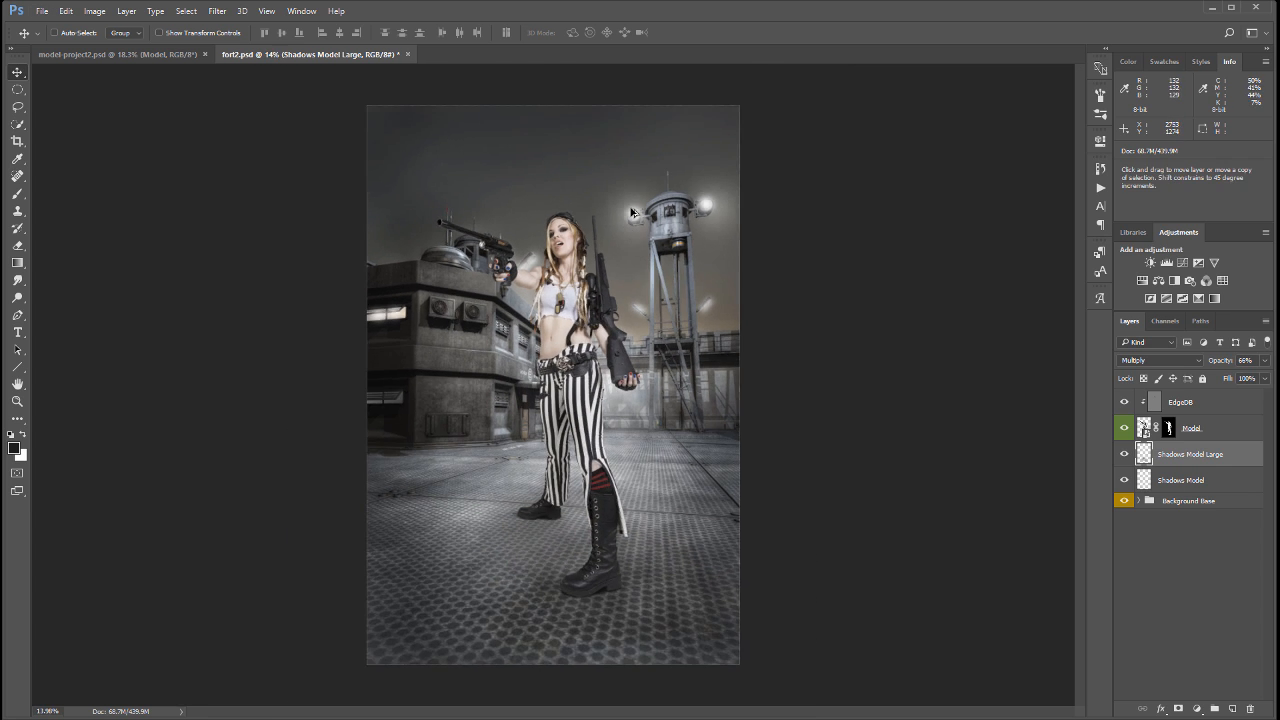
pyautogui.click(1207, 503)
pyautogui.click(1199, 709)
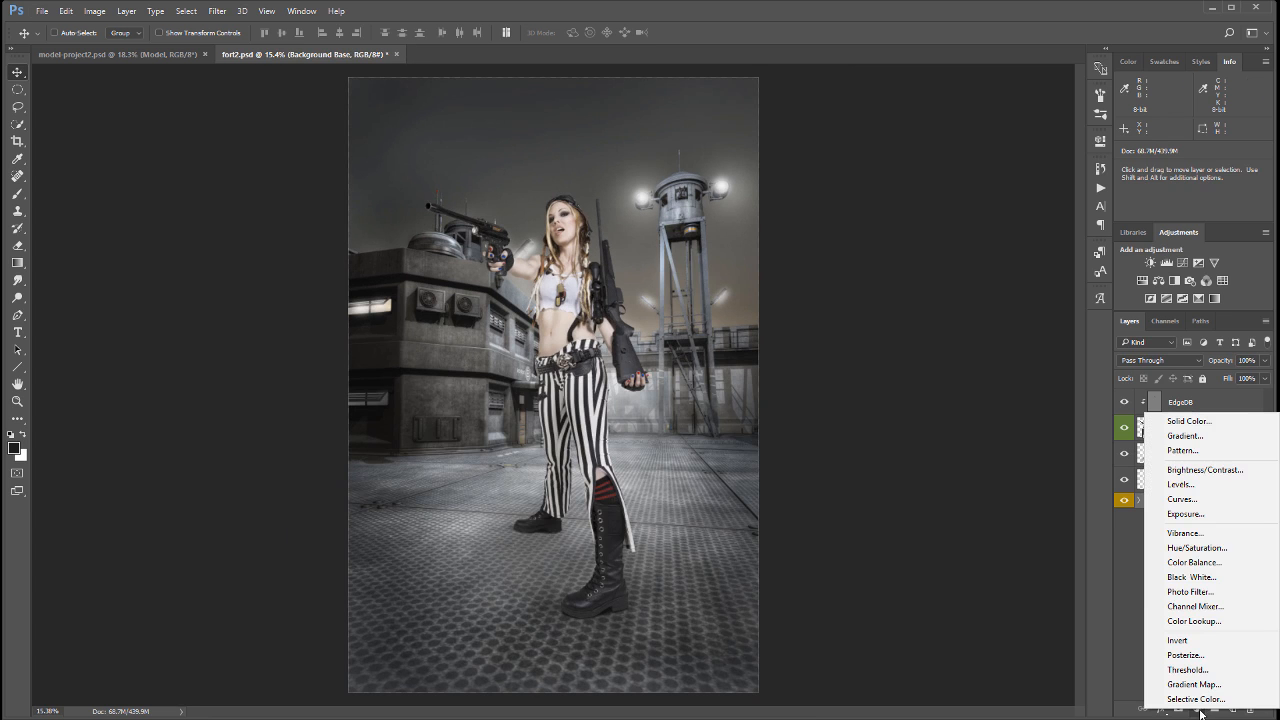
pyautogui.click(1206, 500)
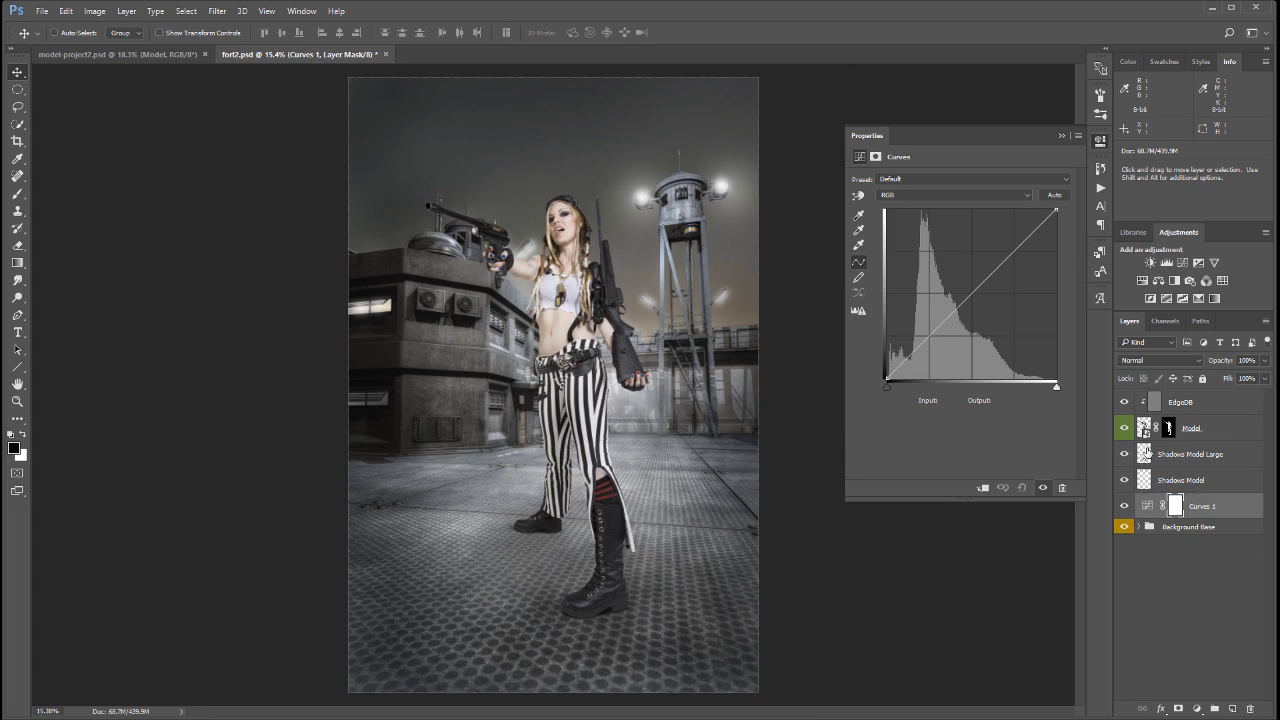
pyautogui.click(1190, 364)
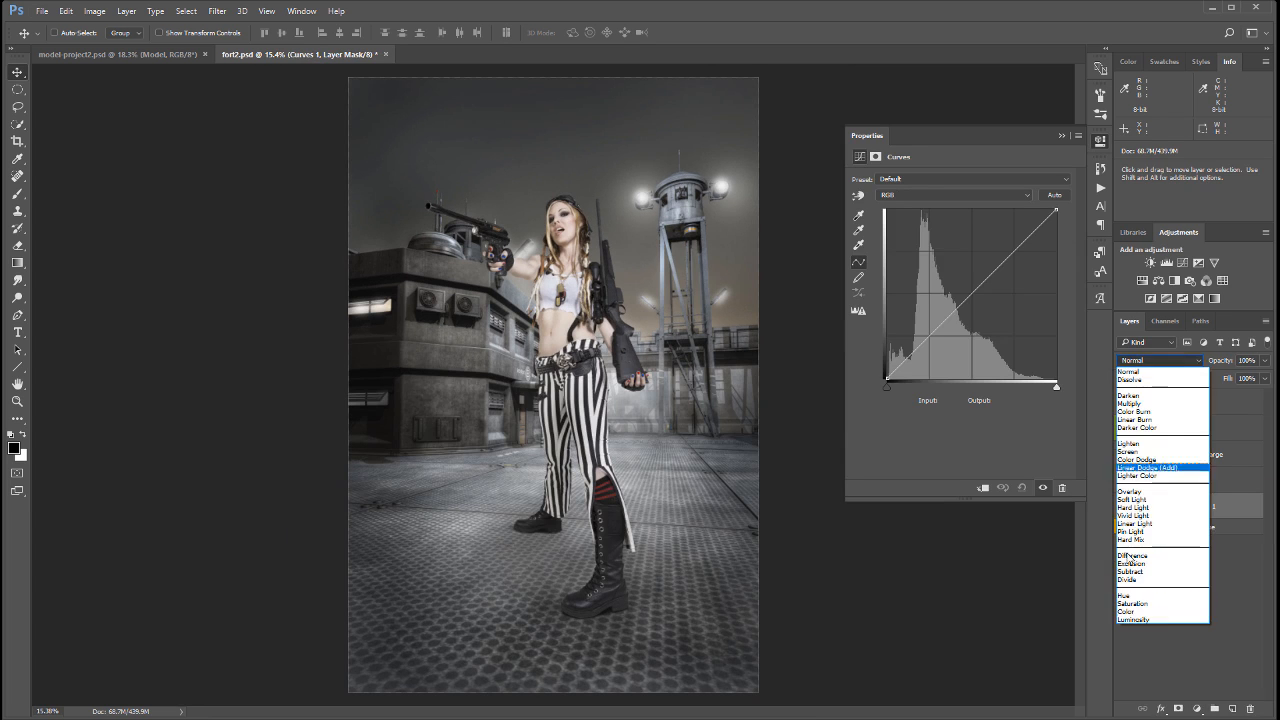
pyautogui.click(1158, 612)
# Lower the Curves adjustment's Blue channel slightly in the midtones, placing a point at input 139, output 134.
pyautogui.click(940, 194)
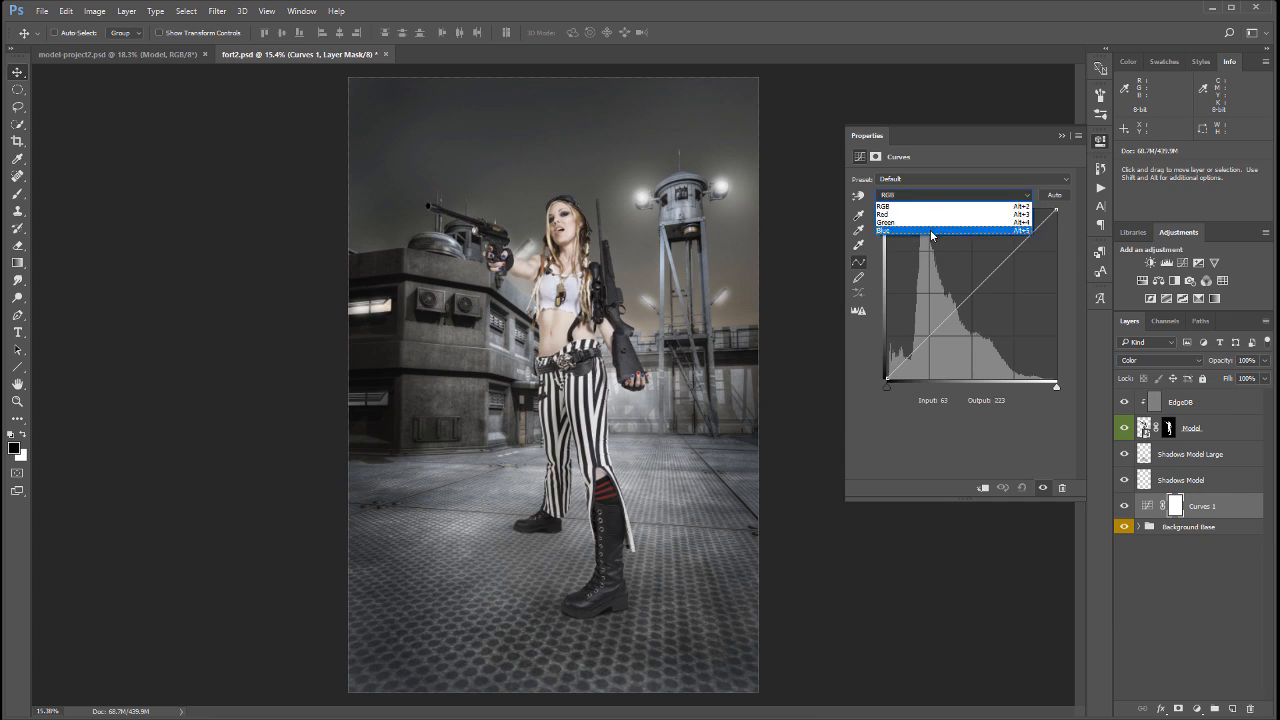
pyautogui.click(945, 233)
pyautogui.moveTo(972, 293); pyautogui.dragTo(979, 290)
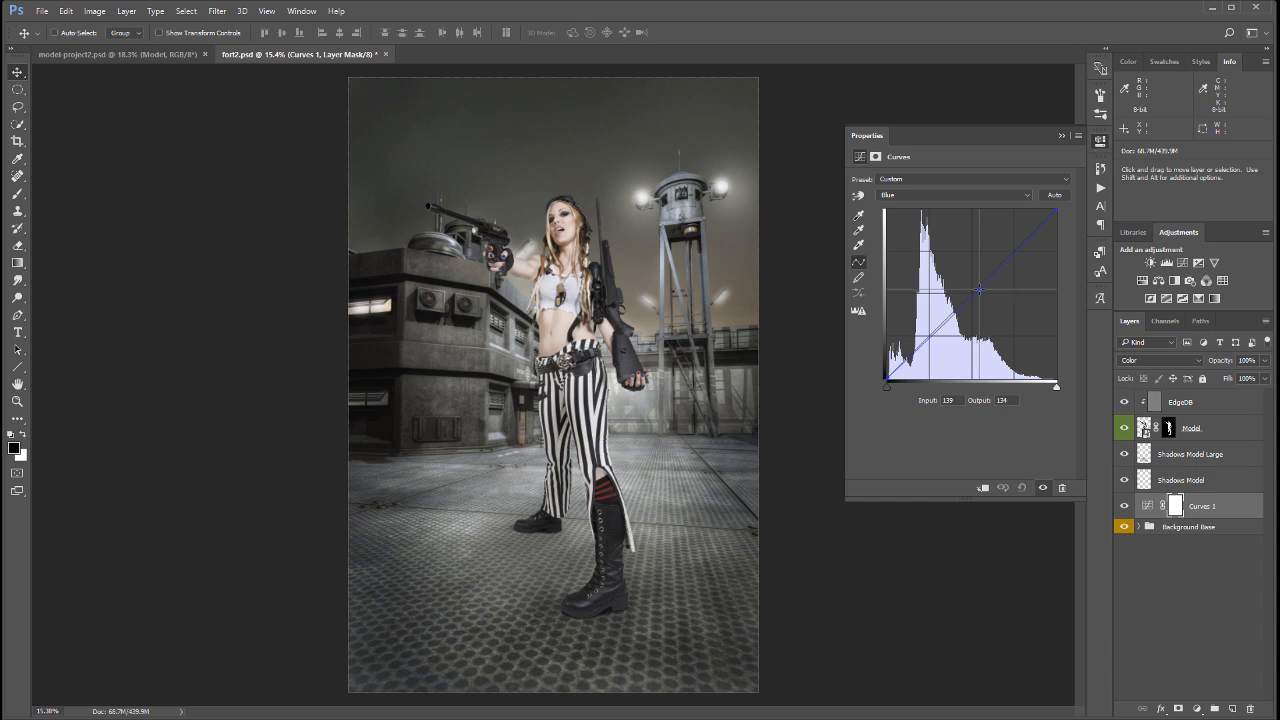
pyautogui.click(1102, 141)
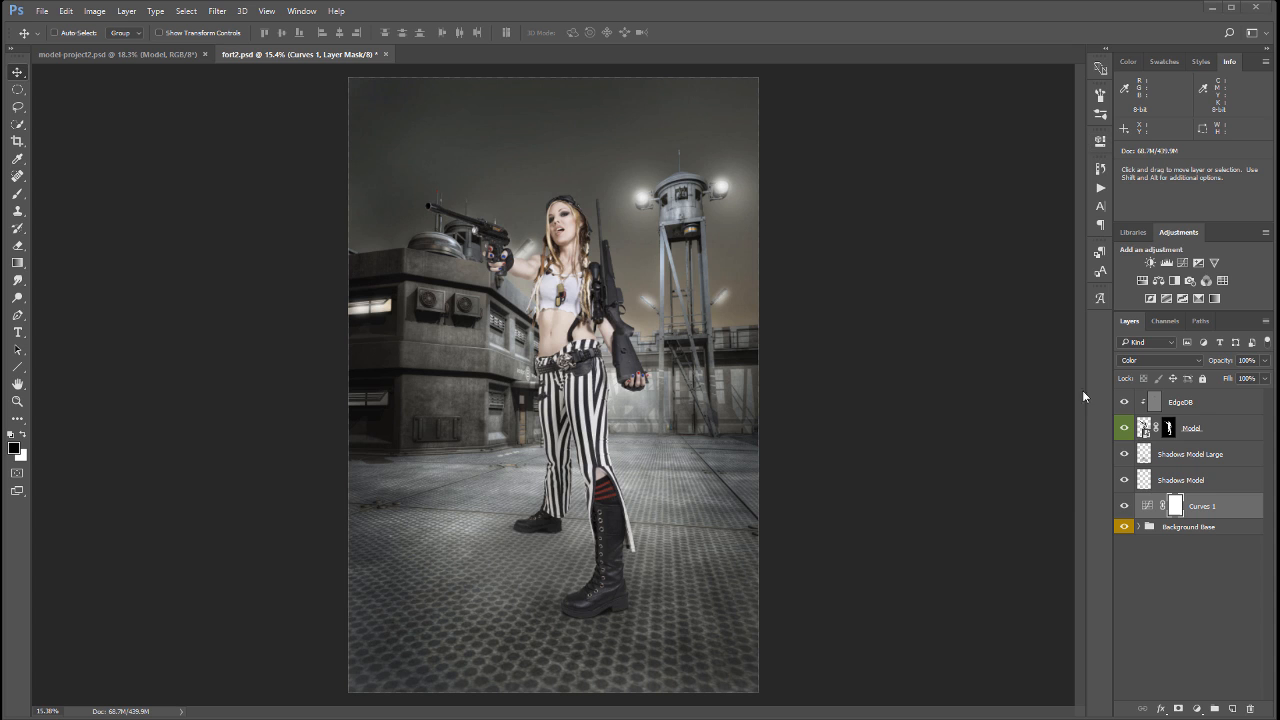
# Add a new layer clipped to the Model layer and name it "Shadow".
pyautogui.click(1230, 428)
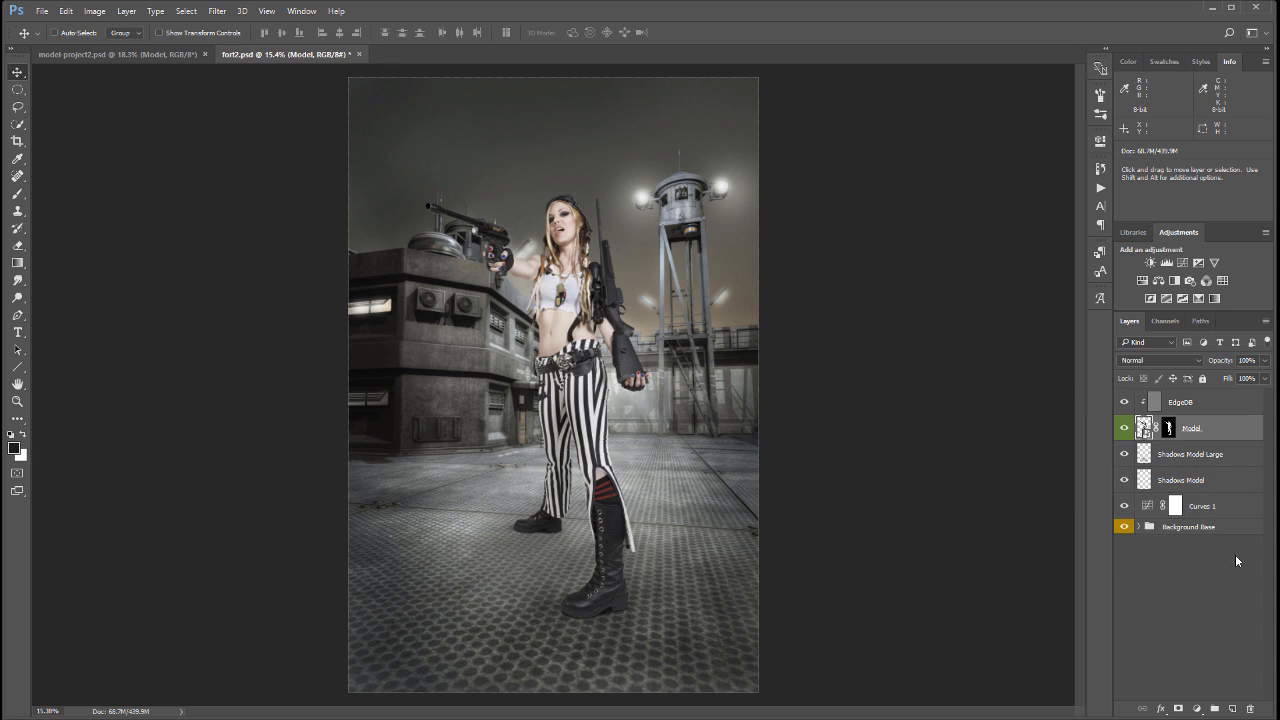
pyautogui.click(1232, 708)
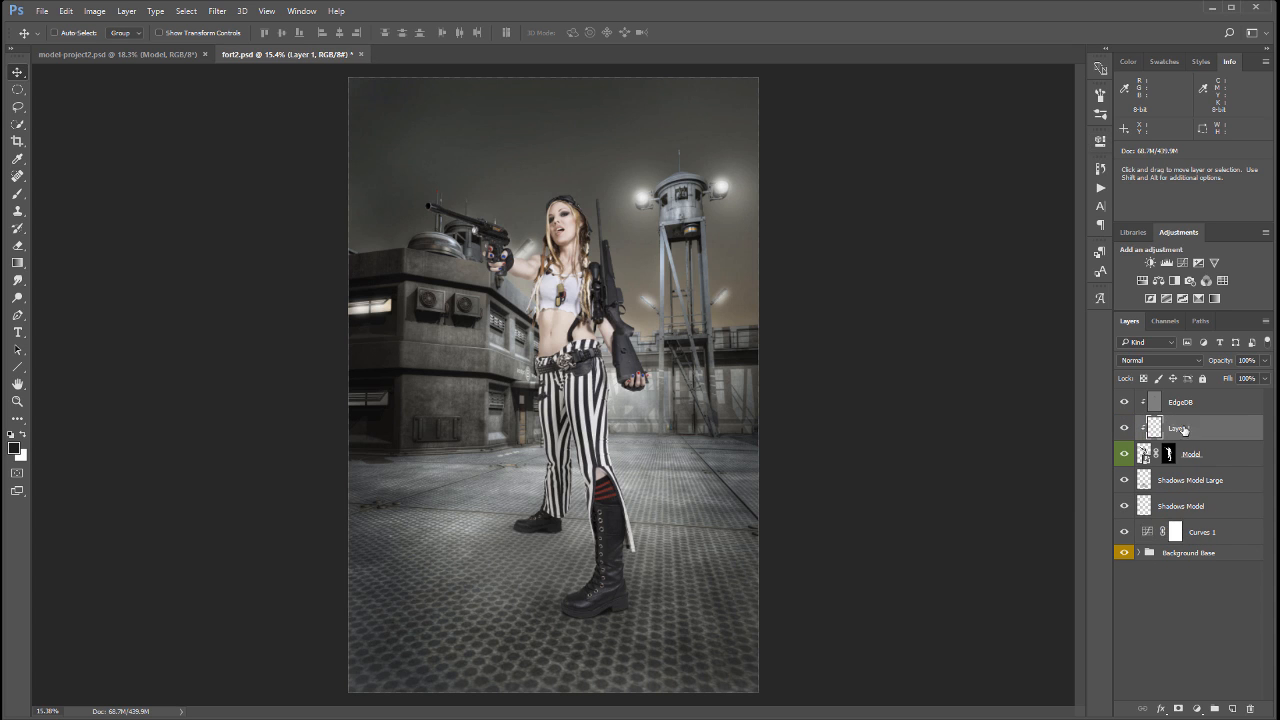
pyautogui.doubleClick(1184, 430)
pyautogui.write('Shadow')
pyautogui.press('Return')
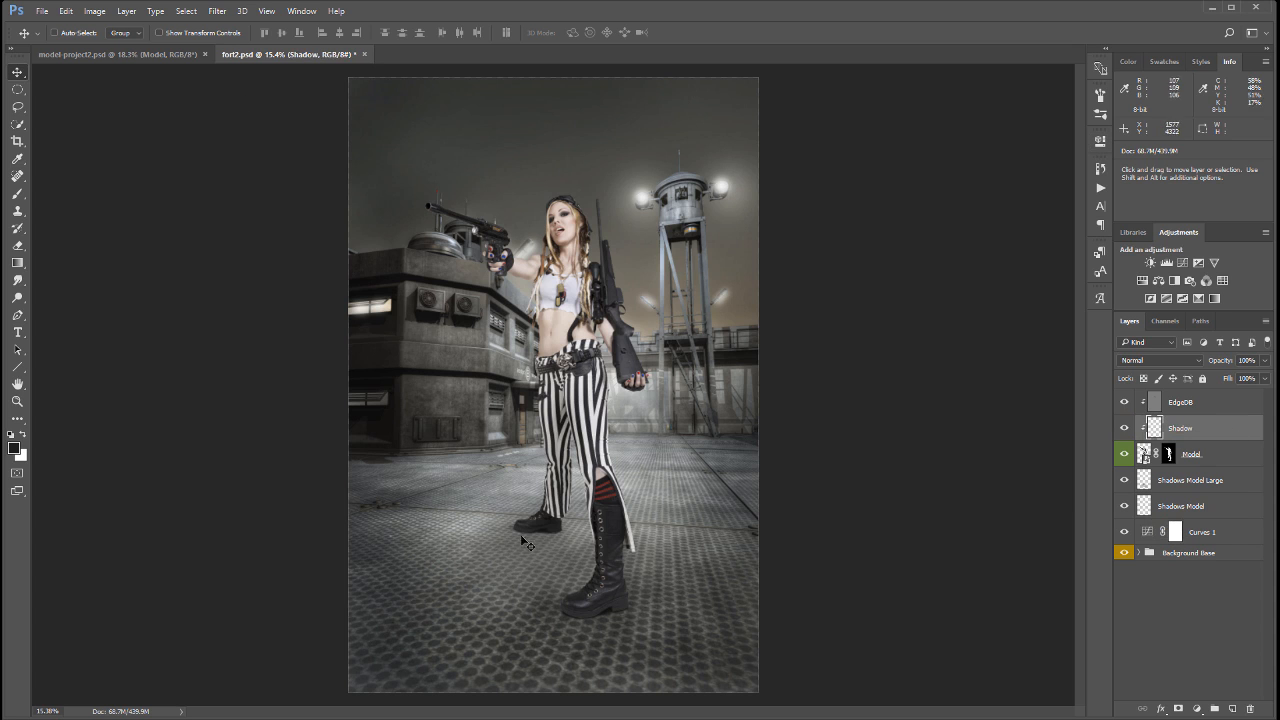
# Sample a dark tone from the floor just beneath the front boot as the brush colour.
pyautogui.scroll(3, 580, 590)
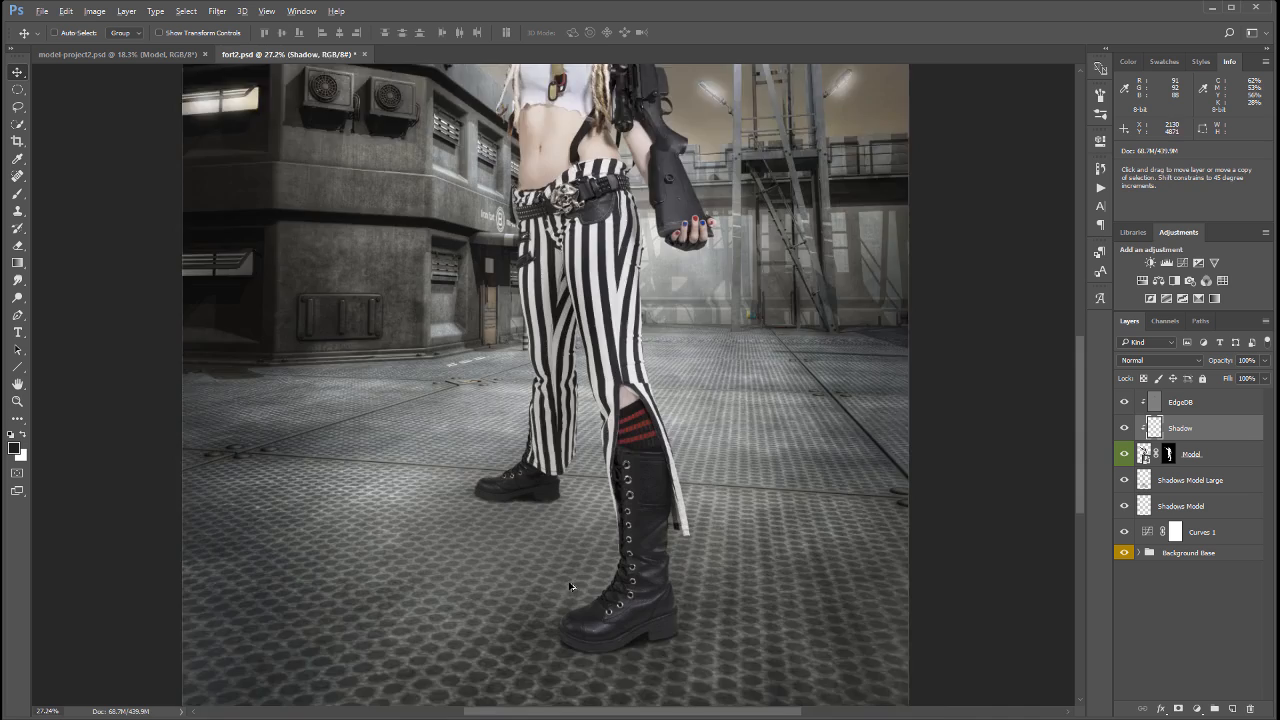
pyautogui.scroll(3, 604, 609)
pyautogui.moveTo(754, 594)
pyautogui.mouseDown()
pyautogui.moveTo(805, 245)
pyautogui.moveTo(817, 440)
pyautogui.moveTo(835, 393)
pyautogui.mouseUp()
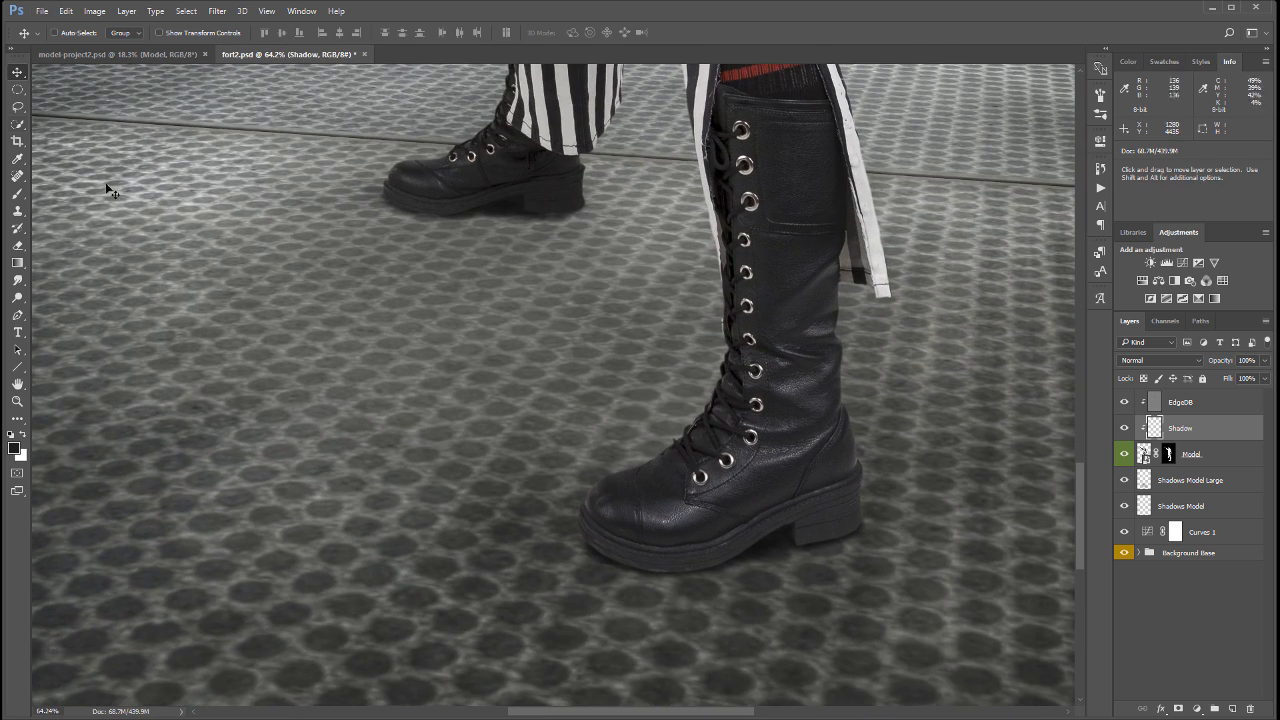
pyautogui.click(17, 194)
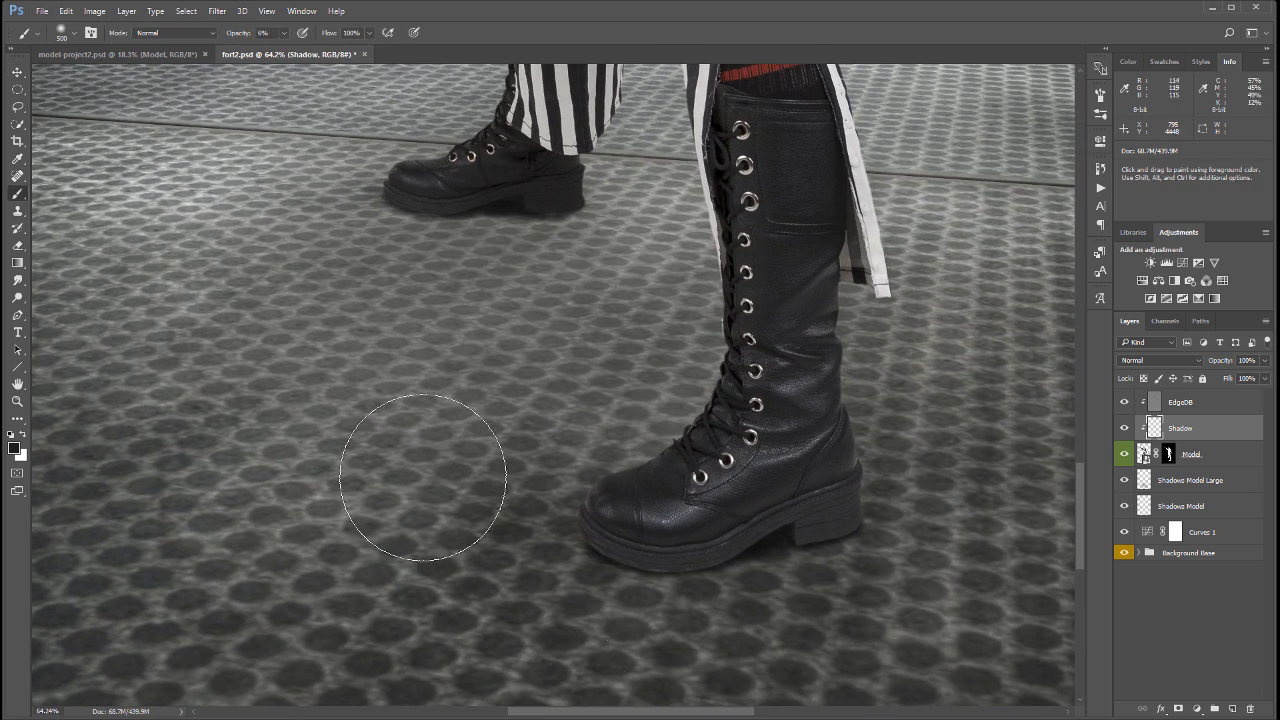
pyautogui.keyDown('alt'); pyautogui.click(703, 578); pyautogui.keyUp('alt')
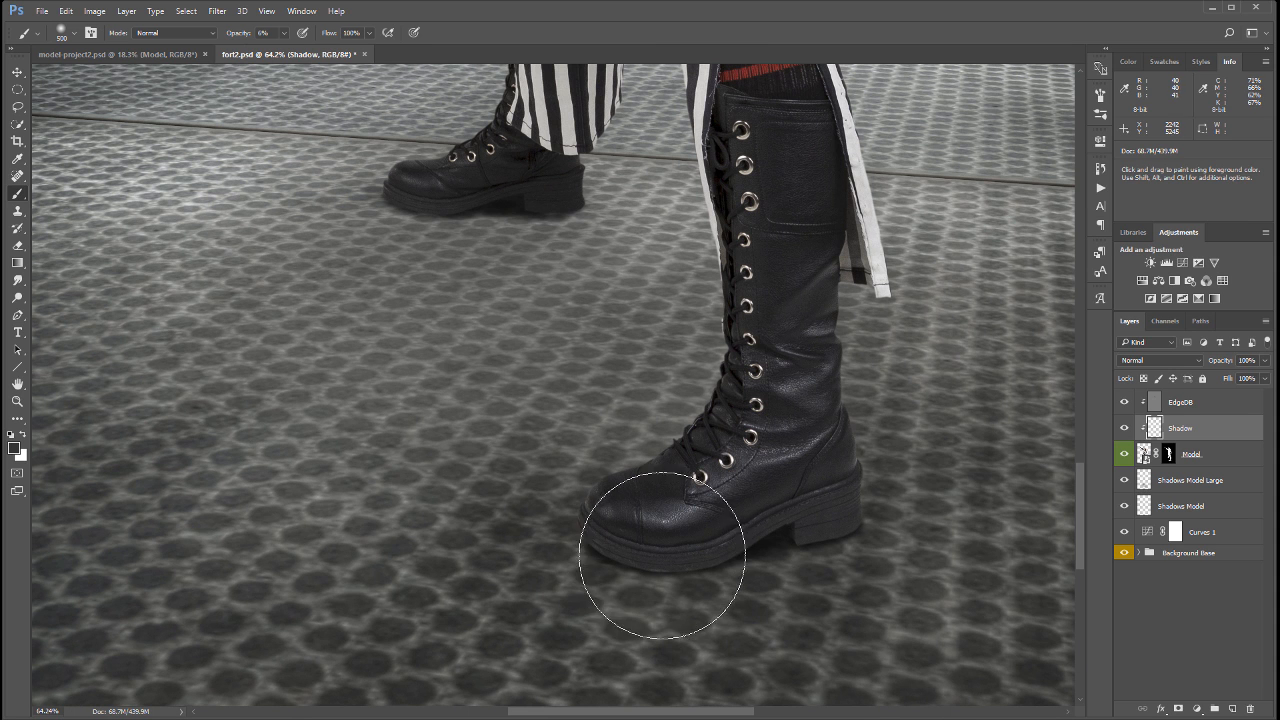
# Paint shading along the front boot's toe sole at 6% brush opacity, reducing the brush to 100 px.
pyautogui.press('[')
pyautogui.press('[')
pyautogui.press('[')
pyautogui.press('[')
pyautogui.press('[')
pyautogui.press('[')
pyautogui.press('[')
pyautogui.moveTo(582, 540); pyautogui.dragTo(645, 571)
pyautogui.press('[')
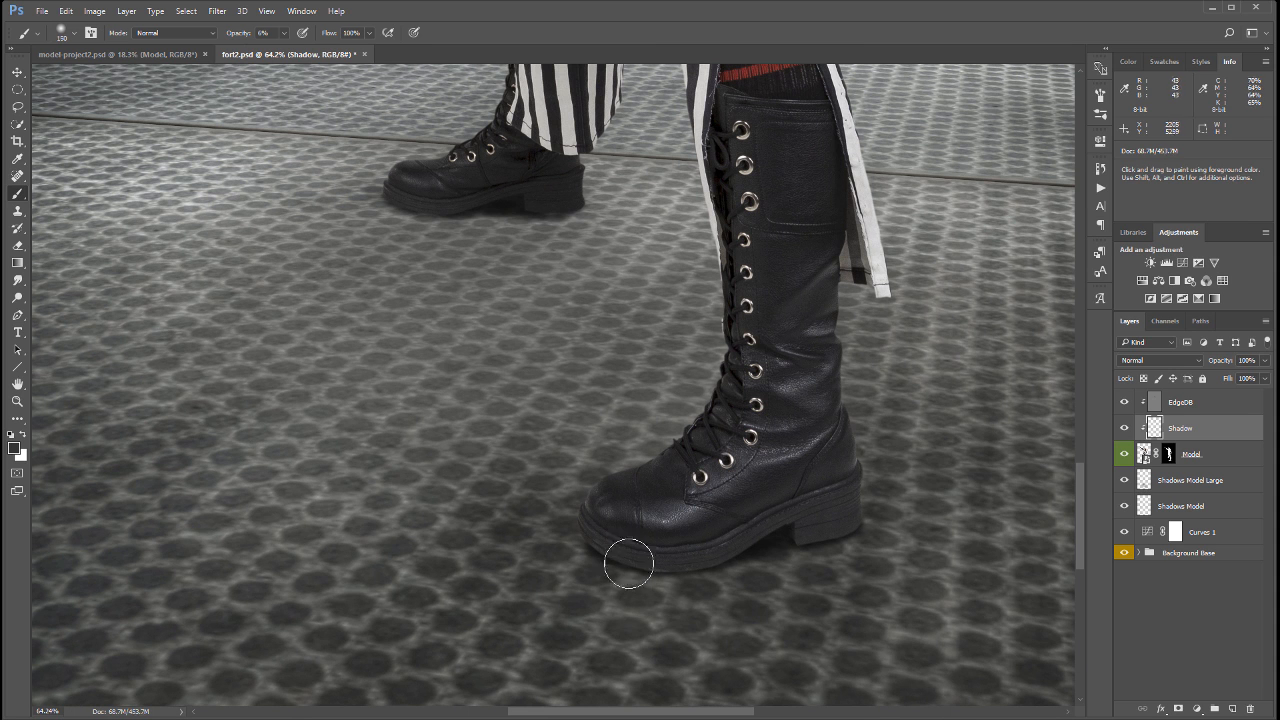
pyautogui.press('[')
pyautogui.press('[')
# Set the Shadow layer's blend mode to Multiply and darken the front boot's heel and the rear boot's sole.
pyautogui.click(1166, 357)
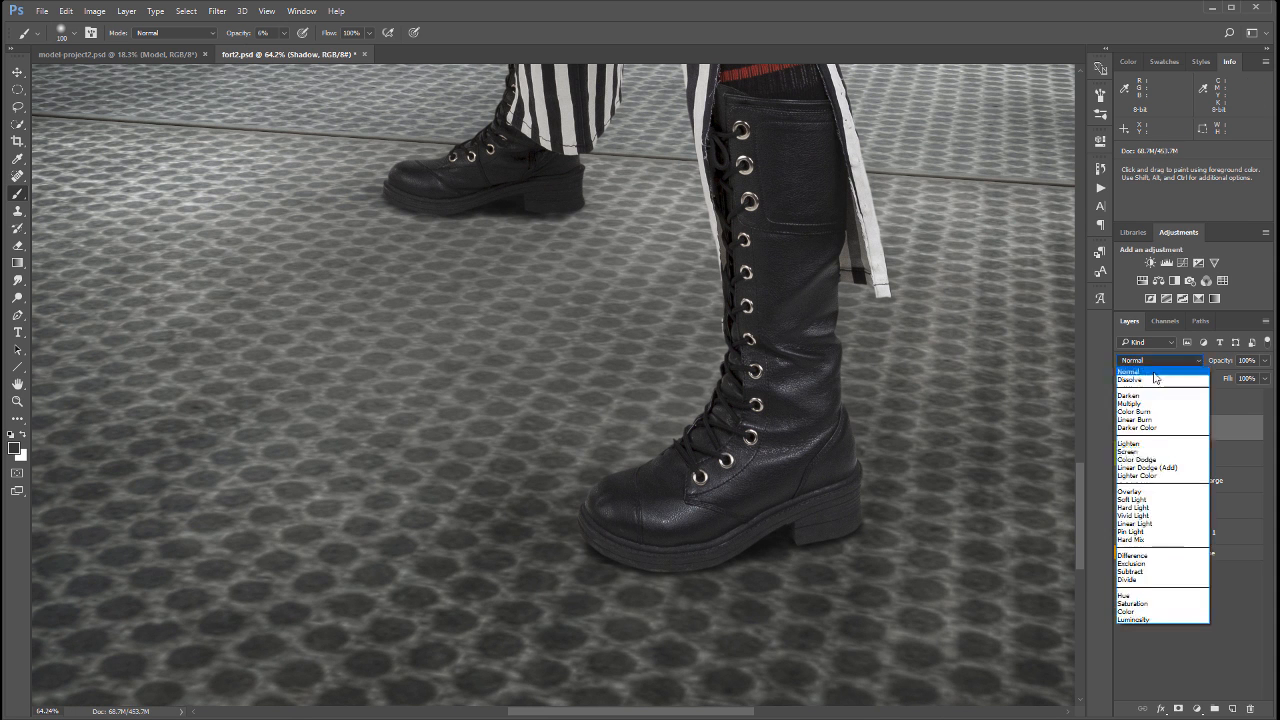
pyautogui.click(1140, 403)
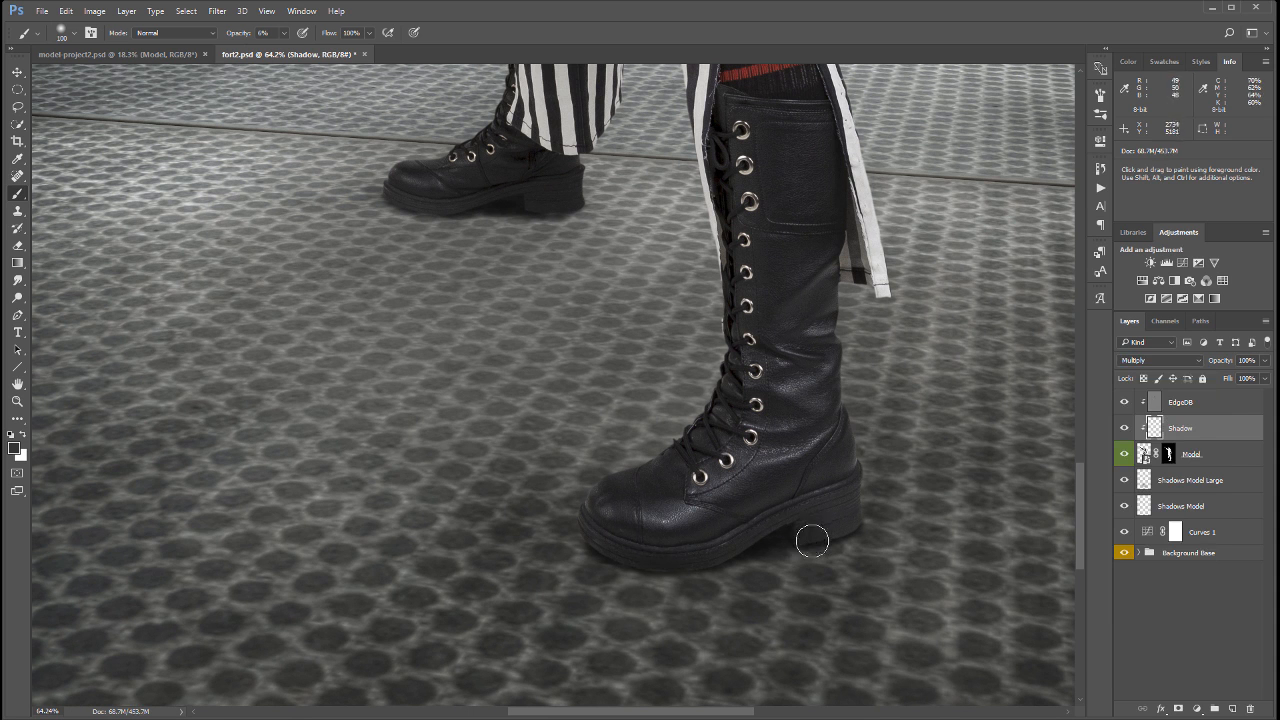
pyautogui.moveTo(812, 541)
pyautogui.mouseDown()
pyautogui.moveTo(857, 537)
pyautogui.moveTo(776, 529)
pyautogui.moveTo(842, 526)
pyautogui.moveTo(801, 507)
pyautogui.moveTo(798, 545)
pyautogui.mouseUp()
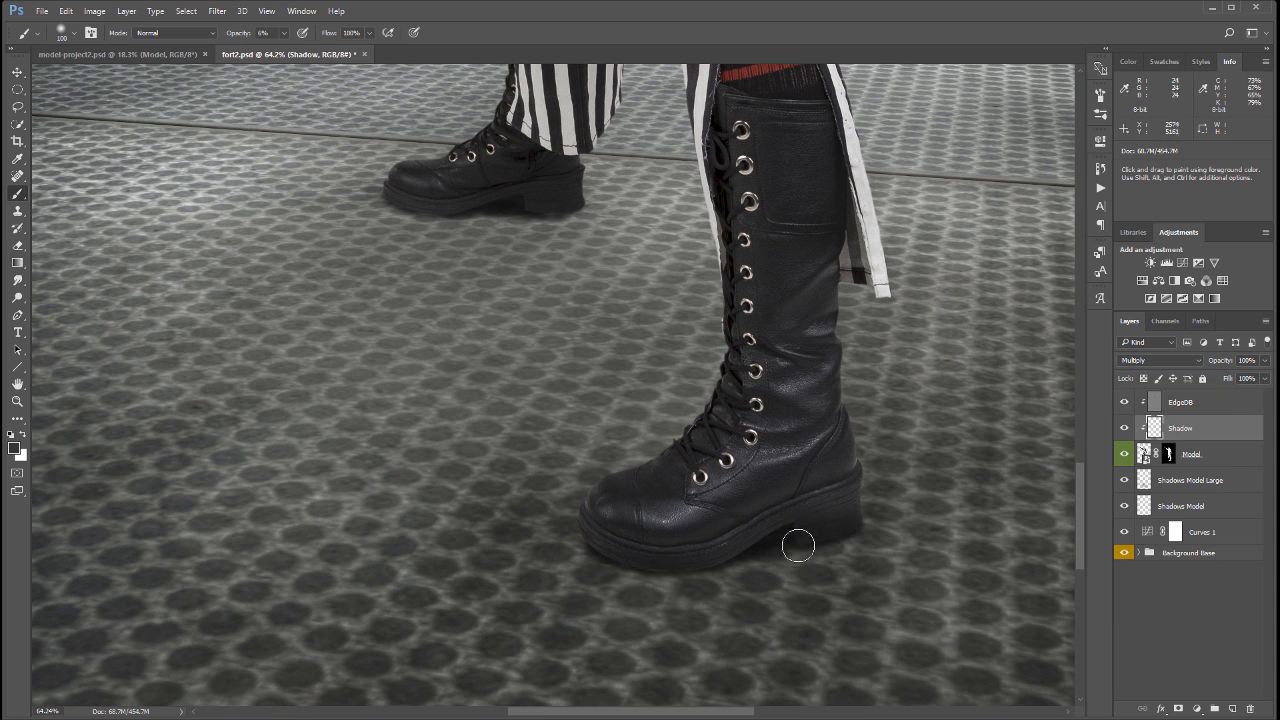
pyautogui.moveTo(571, 209)
pyautogui.mouseDown()
pyautogui.moveTo(530, 205)
pyautogui.moveTo(558, 186)
pyautogui.moveTo(461, 198)
pyautogui.moveTo(423, 203)
pyautogui.mouseUp()
# Enlarge the brush to 200 px and paint soft shading over the striped trousers on the rear and front legs.
pyautogui.press(']')
pyautogui.press(']')
pyautogui.press(']')
pyautogui.press(']')
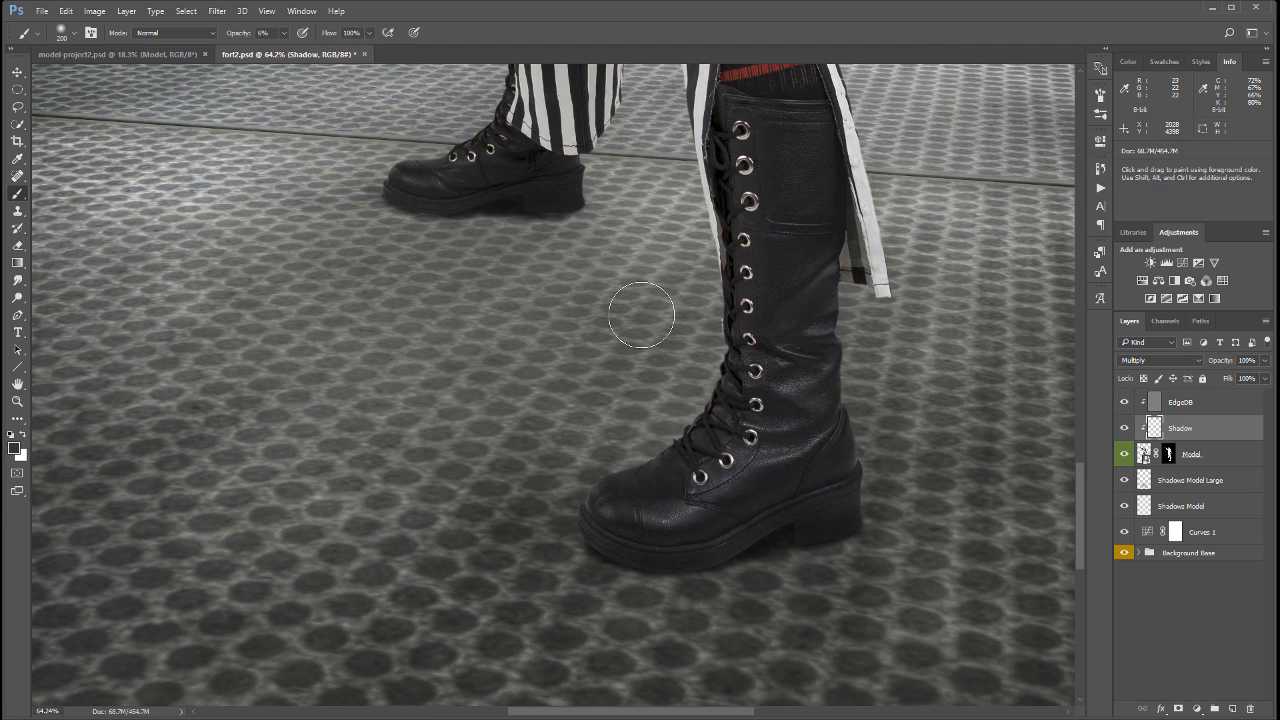
pyautogui.scroll(5, 651, 323)
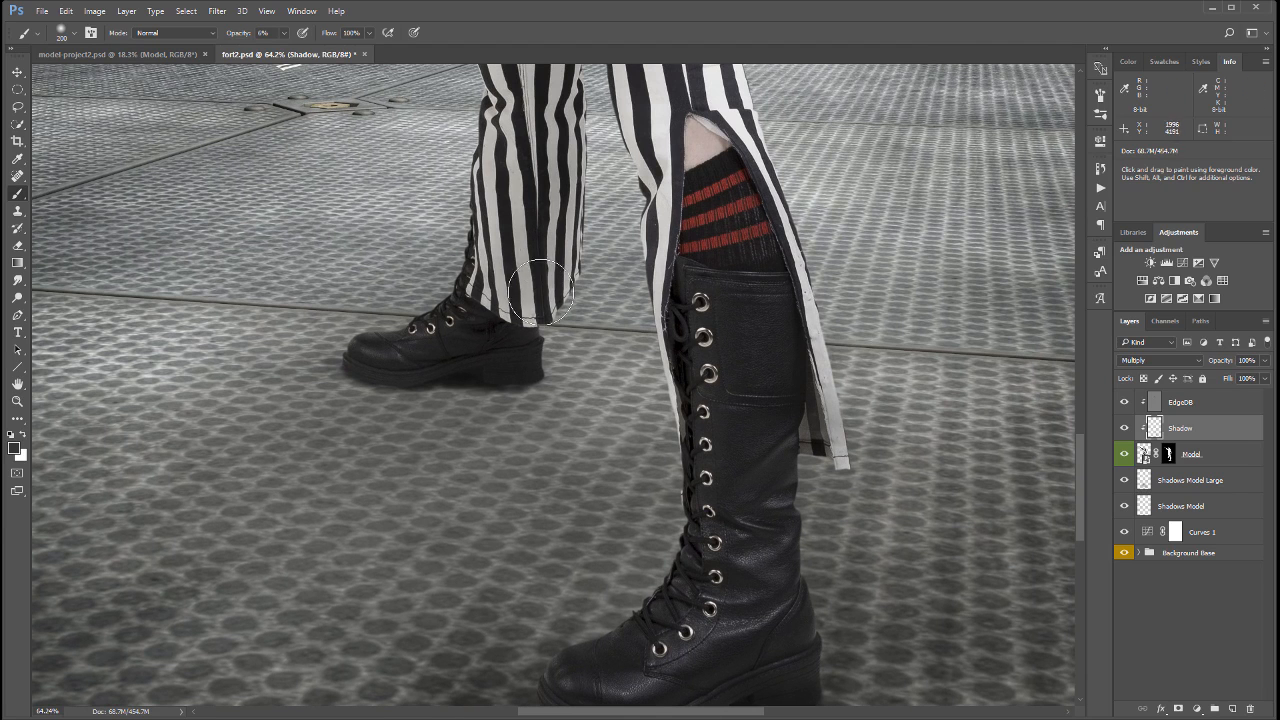
pyautogui.moveTo(541, 292)
pyautogui.mouseDown()
pyautogui.moveTo(588, 264)
pyautogui.moveTo(552, 258)
pyautogui.moveTo(606, 228)
pyautogui.moveTo(580, 250)
pyautogui.moveTo(576, 310)
pyautogui.mouseUp()
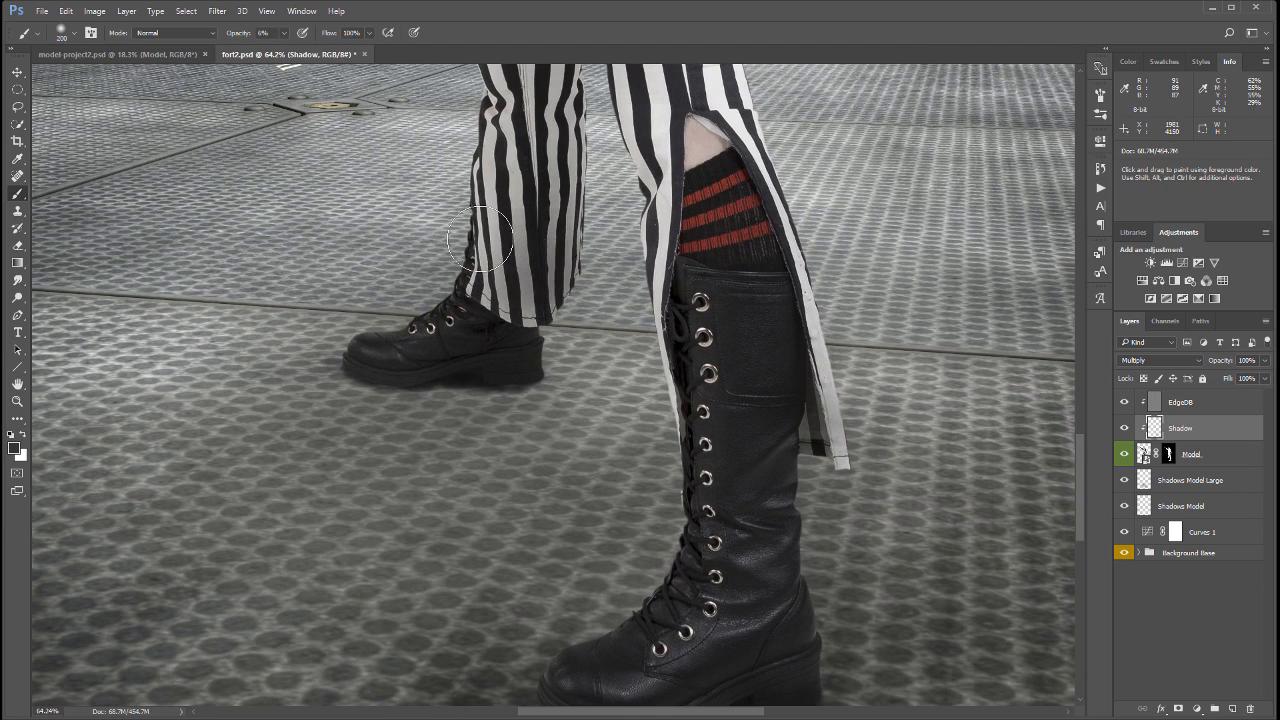
pyautogui.scroll(3, 490, 200)
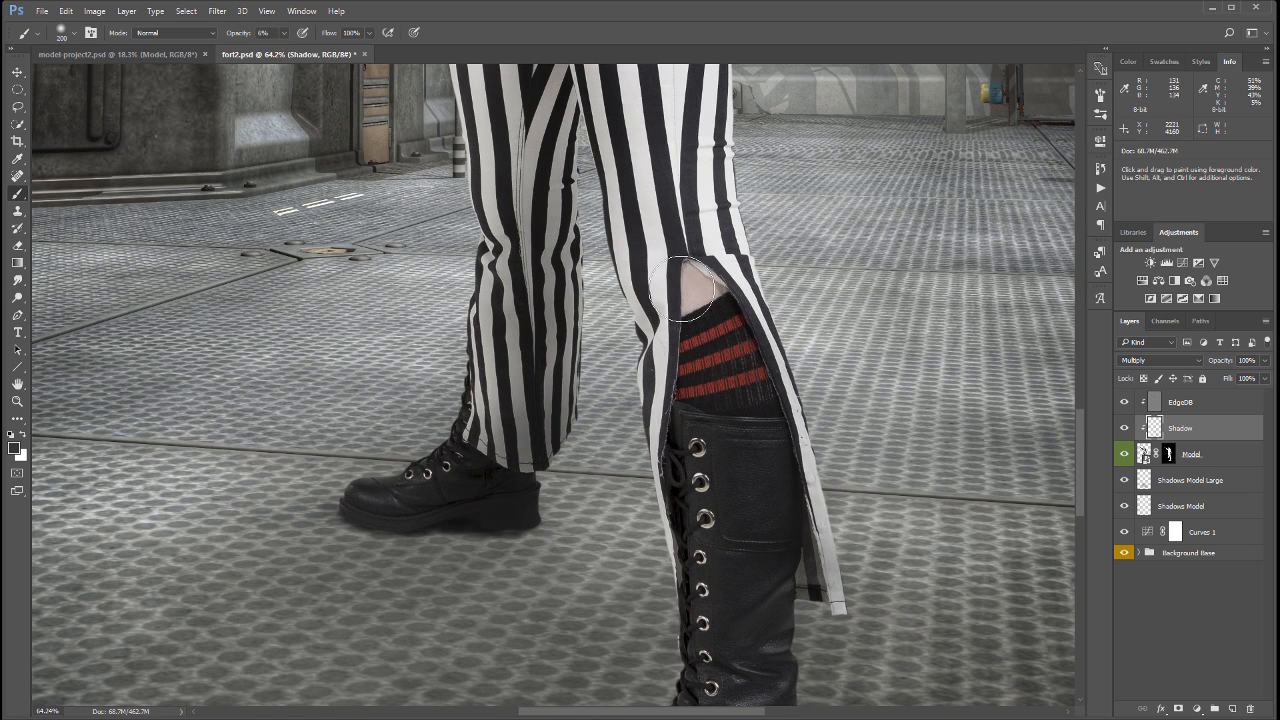
pyautogui.scroll(3, 622, 225)
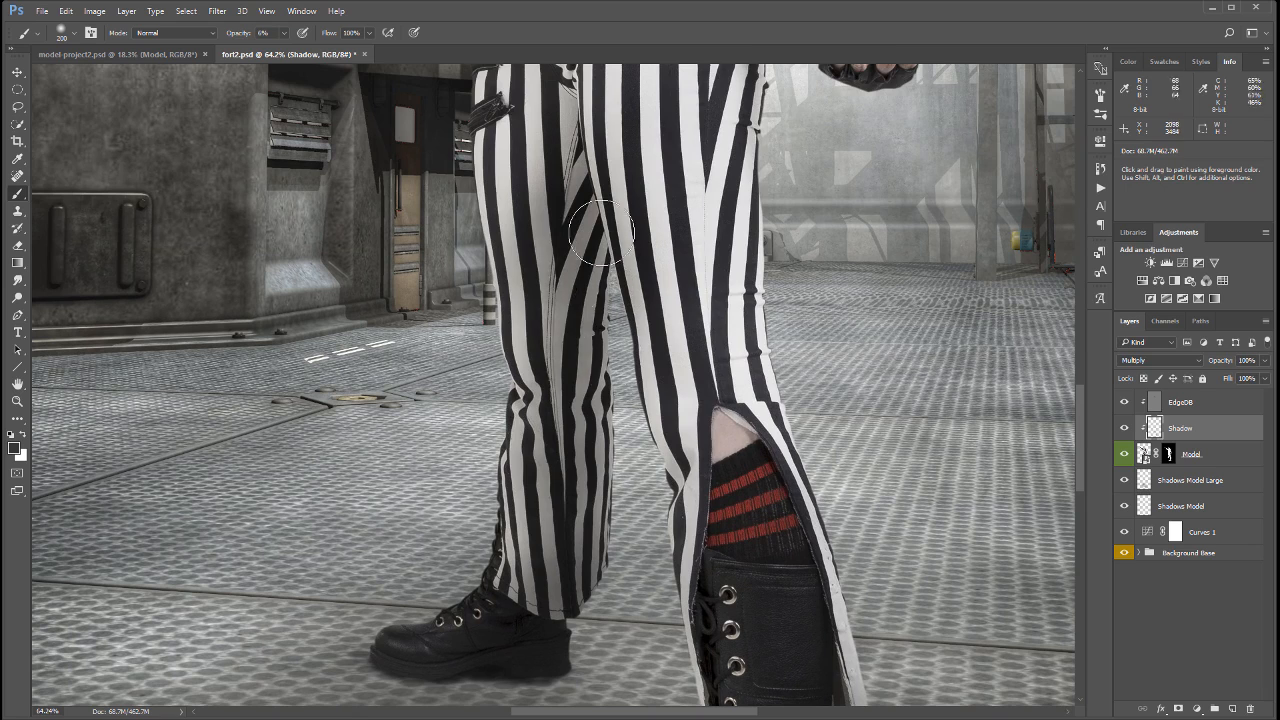
# Enlarge the brush to 500 px and softly shade the model's lower legs.
pyautogui.scroll(-3, 640, 466)
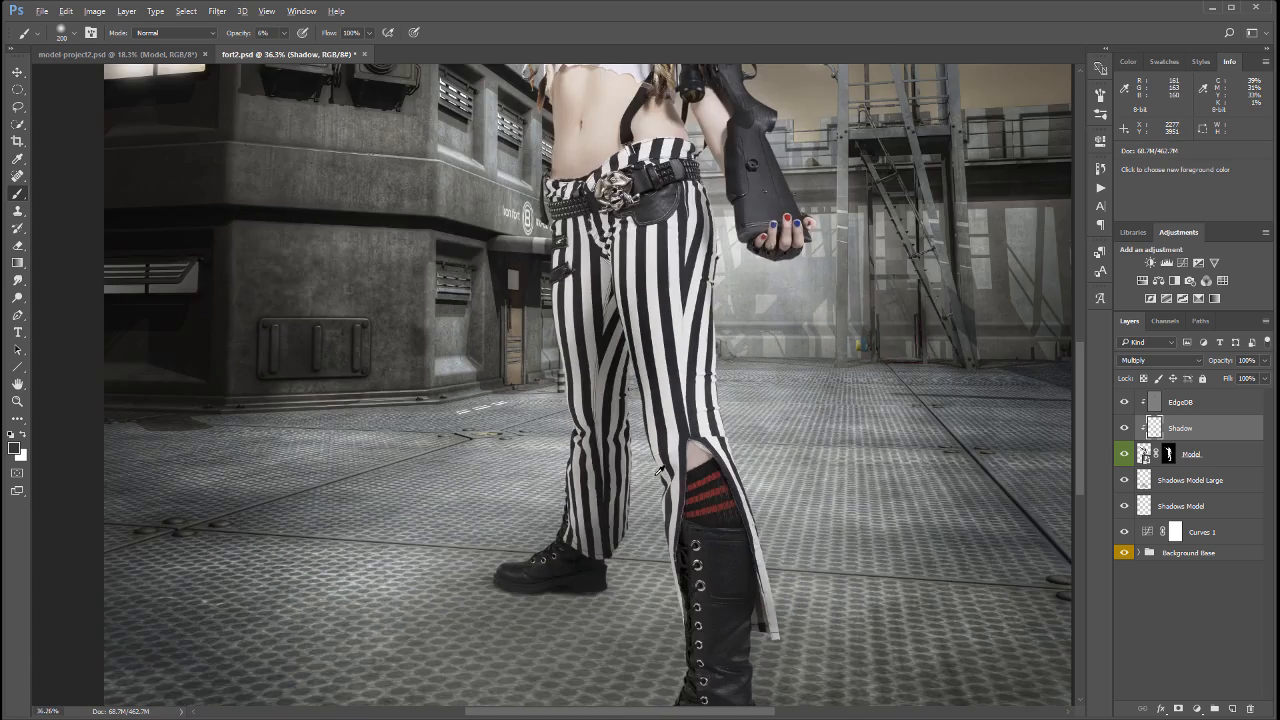
pyautogui.scroll(-3, 658, 470)
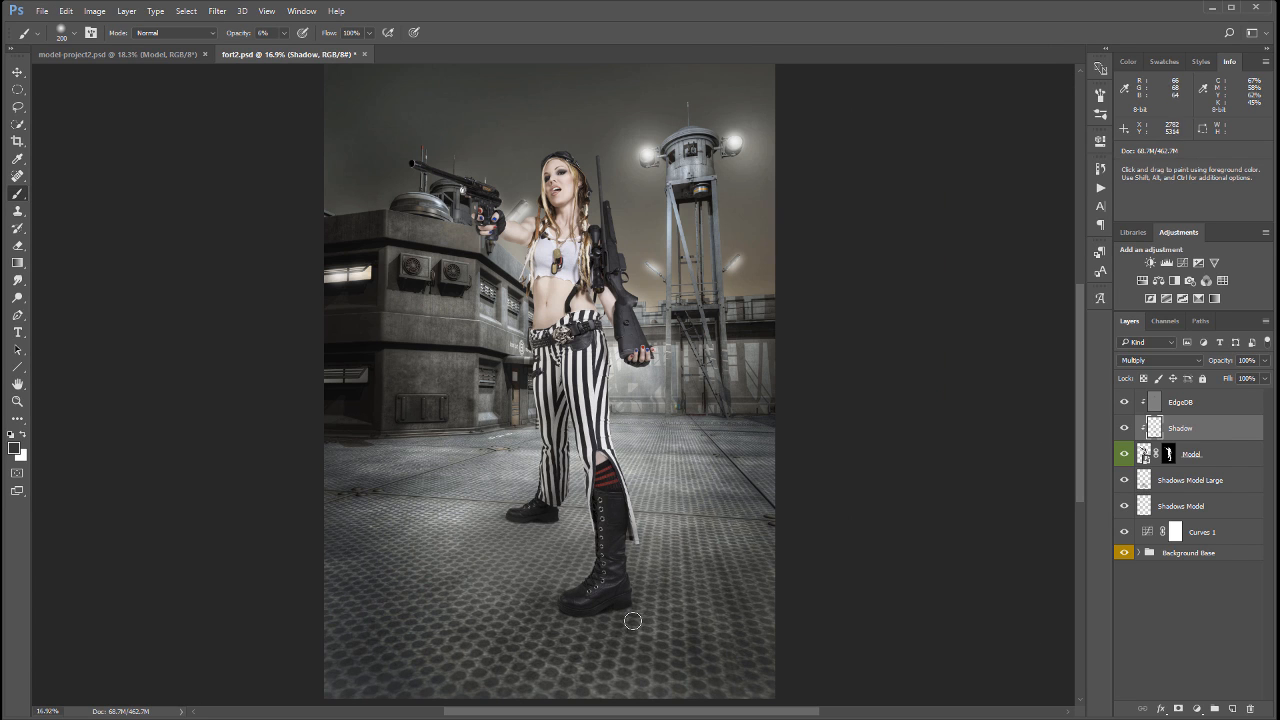
pyautogui.press(']')
pyautogui.press(']')
pyautogui.press(']')
pyautogui.press(']')
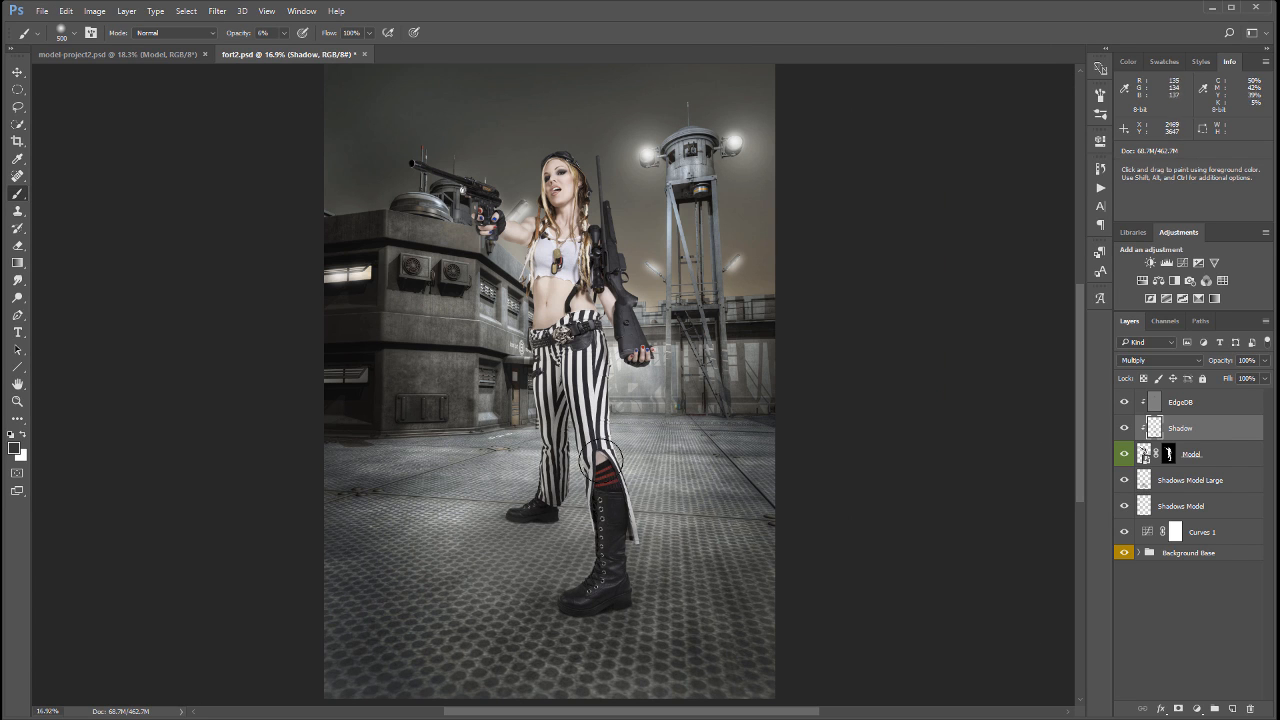
# Toggle the Shadow layer's visibility to compare the model with and without the painted shading.
pyautogui.click(1125, 429)
pyautogui.click(1125, 429)
pyautogui.click(1125, 429)
pyautogui.click(1125, 429)
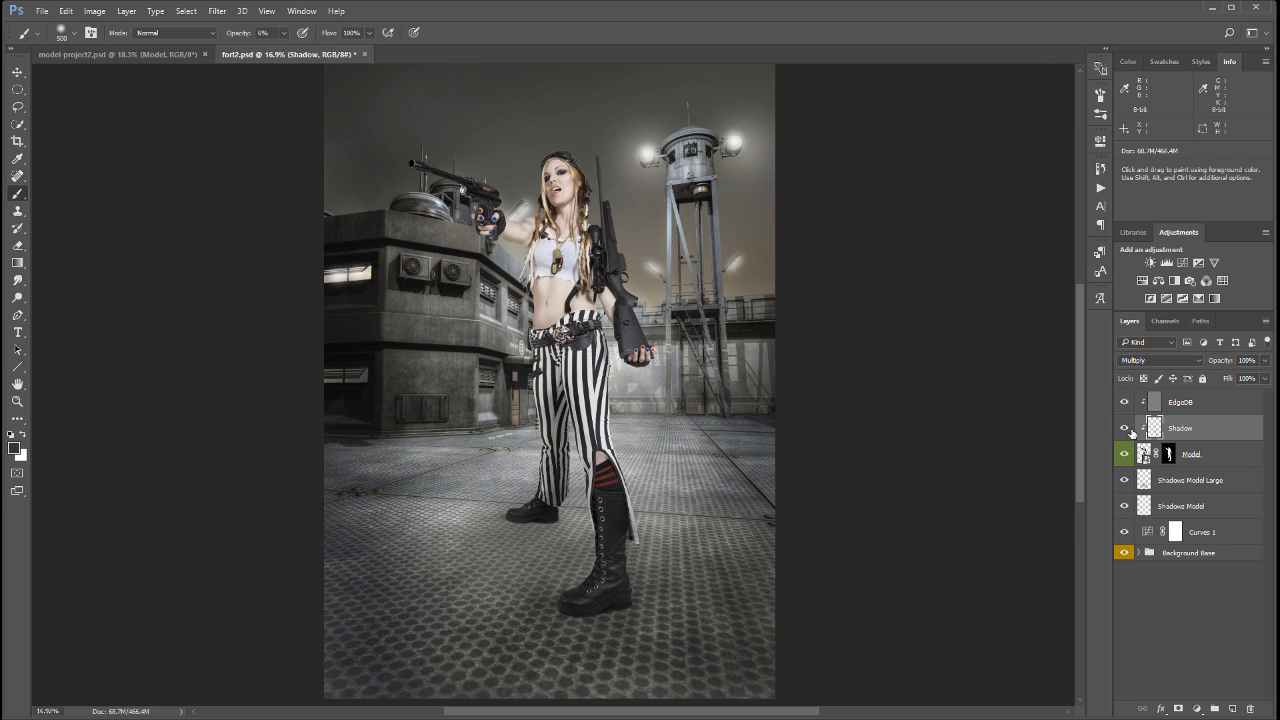
pyautogui.click(1125, 429)
pyautogui.click(1125, 429)
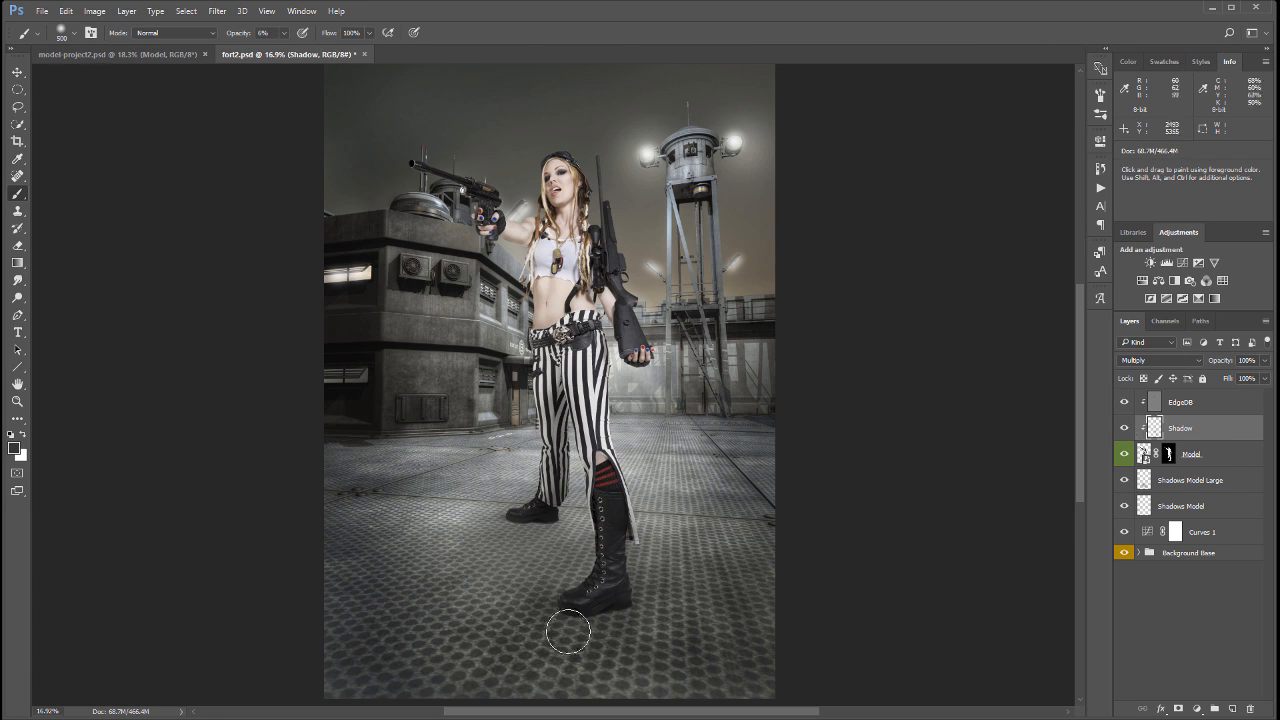
pyautogui.click(18, 73)
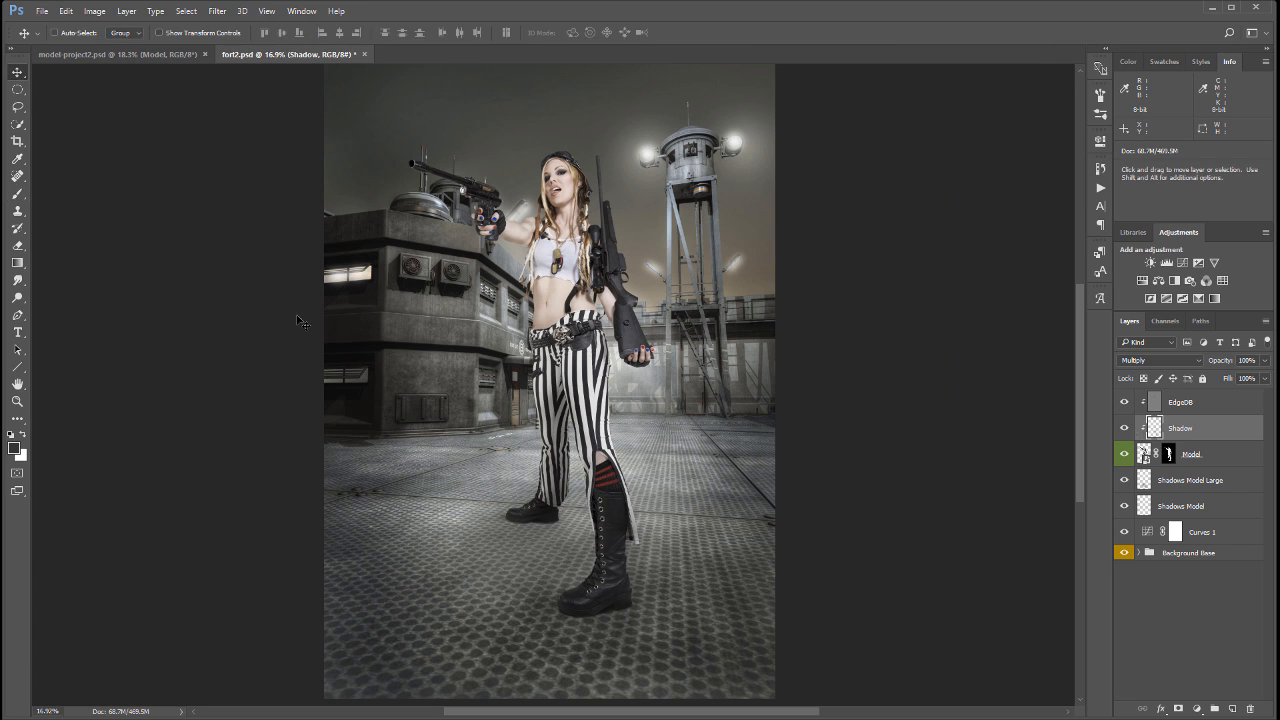
pyautogui.scroll(-5, 309, 328)
pyautogui.scroll(5, 534, 508)
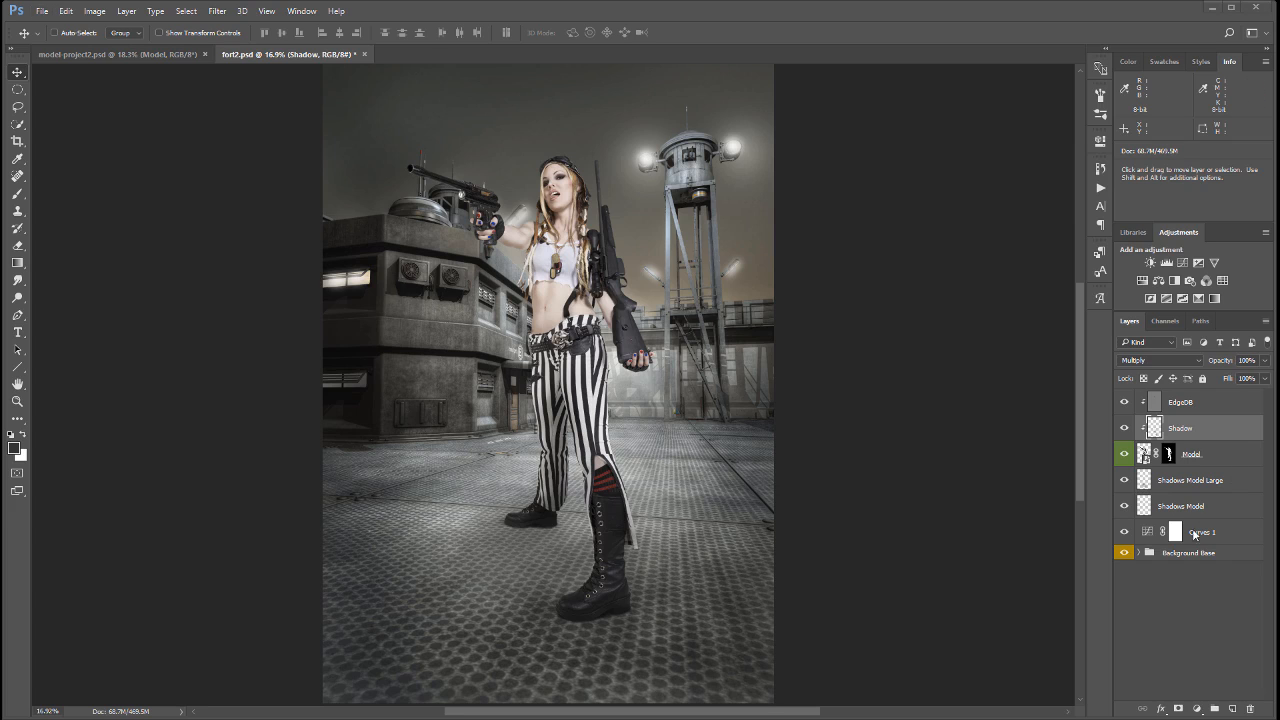
# Add a new layer above the Curves 1 adjustment and set the brush to 175 px at 20% opacity.
pyautogui.click(1233, 540)
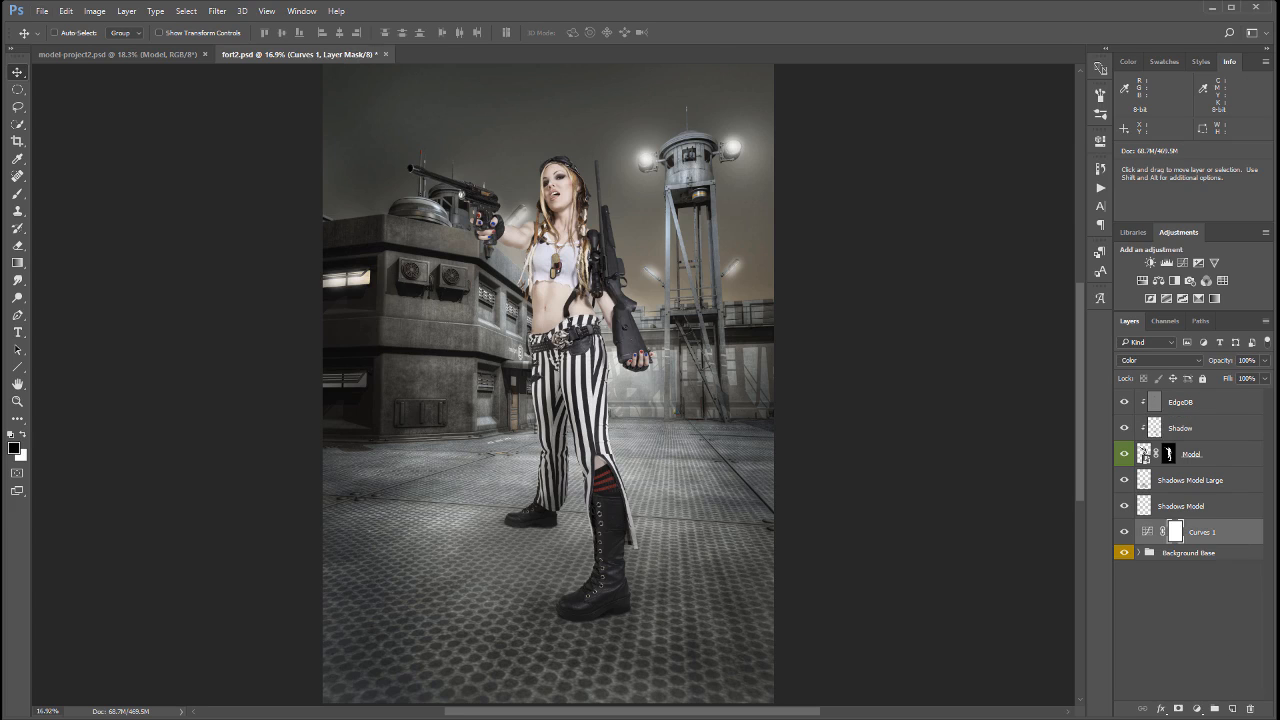
pyautogui.click(1232, 708)
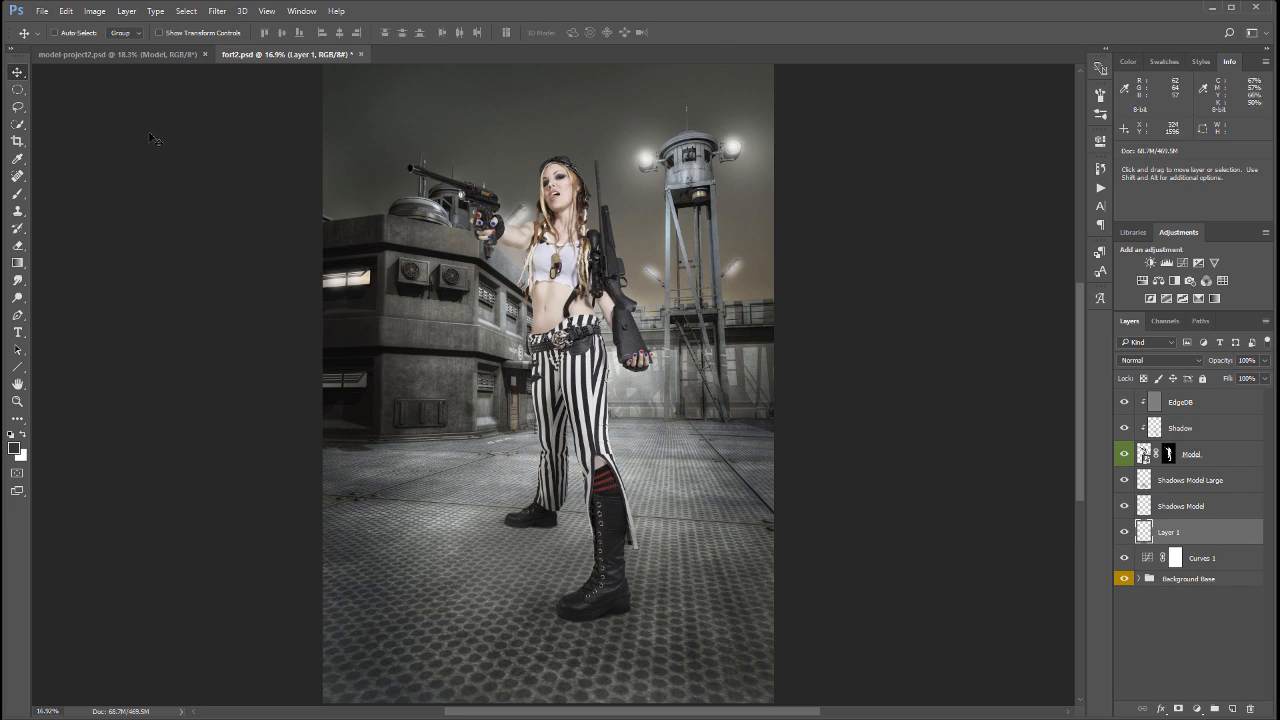
pyautogui.click(17, 193)
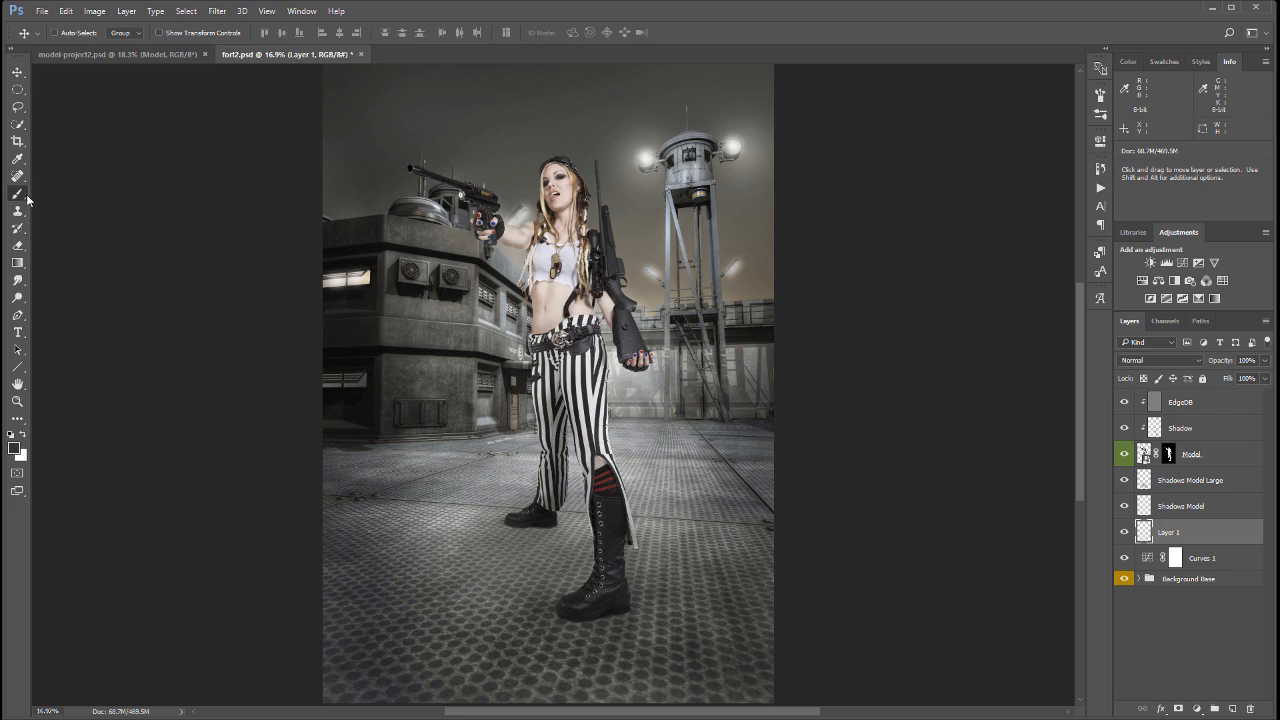
pyautogui.press('[')
pyautogui.press('[')
pyautogui.press('[')
pyautogui.press('[')
pyautogui.press('[')
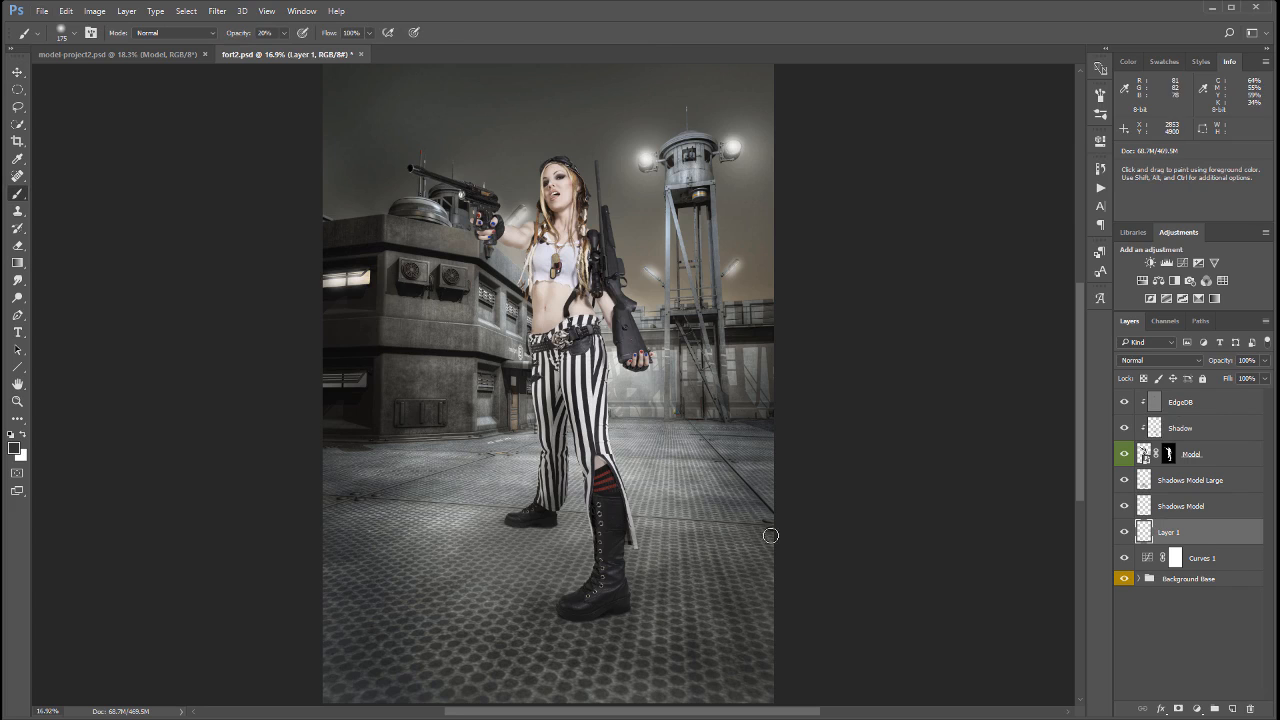
# Paint soft dark shading with the brush on the floor between the model's boots and along the floor's right side.
pyautogui.moveTo(559, 515); pyautogui.dragTo(721, 523)
pyautogui.moveTo(520, 511); pyautogui.dragTo(745, 510)
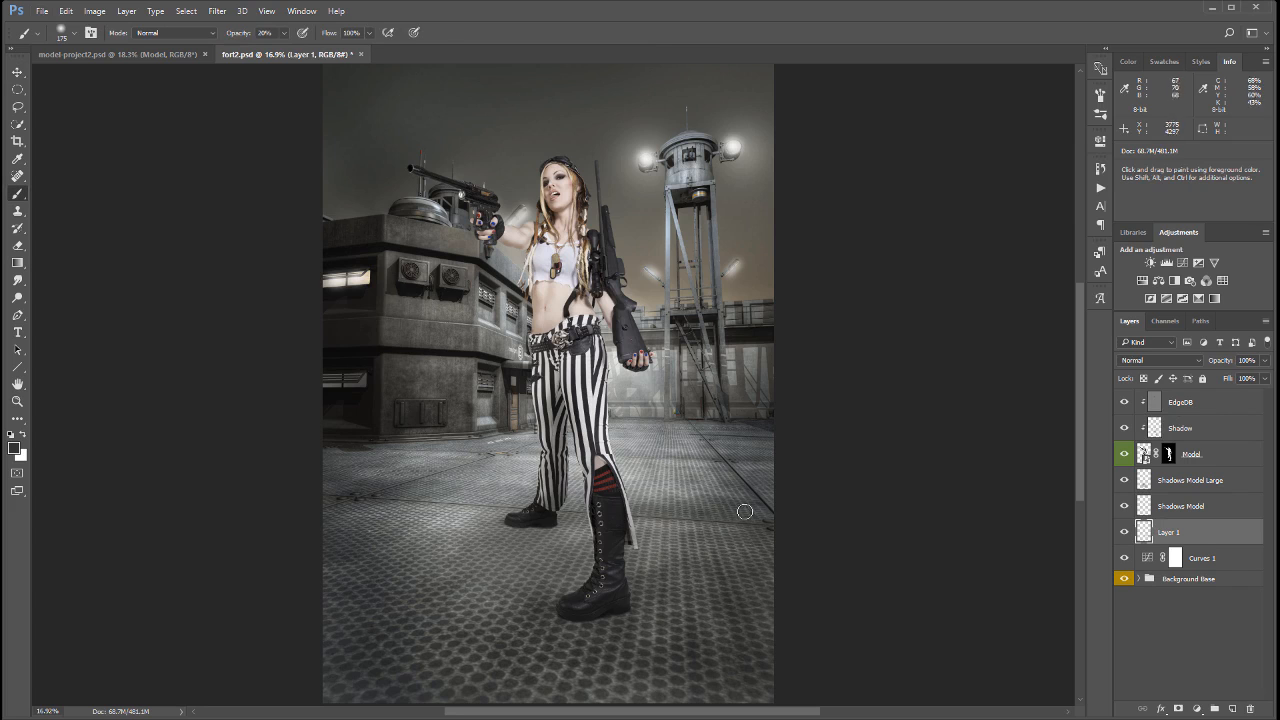
pyautogui.moveTo(691, 560); pyautogui.dragTo(767, 509)
pyautogui.moveTo(625, 583); pyautogui.dragTo(663, 571)
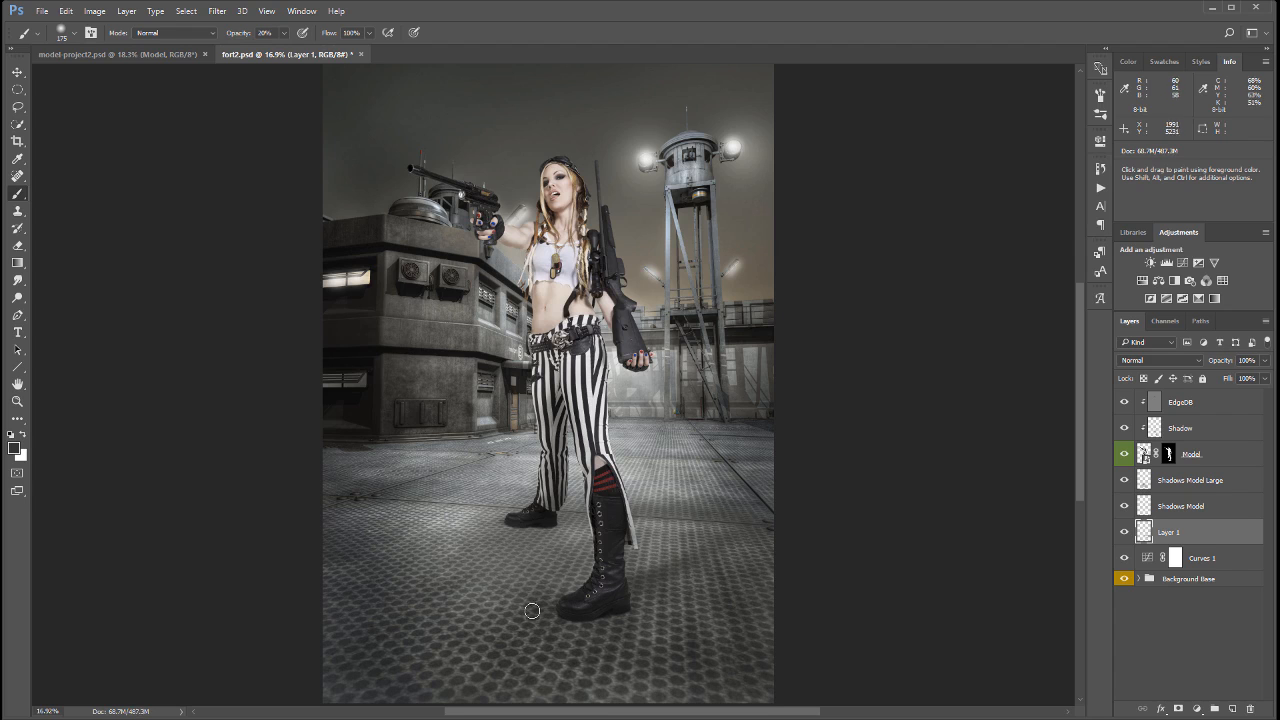
# Paint soft dark shading on the floor around the rear boot, left of the front boot and in the lower-left foreground.
pyautogui.moveTo(532, 610); pyautogui.dragTo(518, 535)
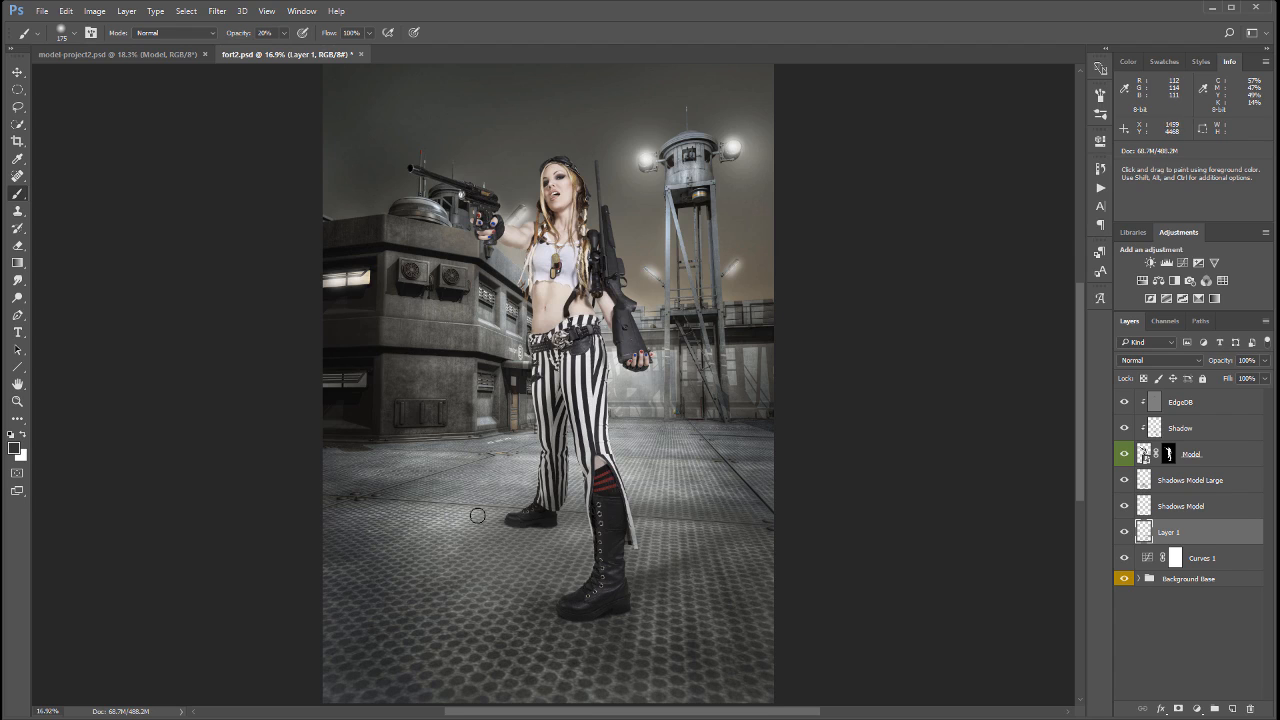
pyautogui.moveTo(500, 524)
pyautogui.mouseDown()
pyautogui.moveTo(554, 674)
pyautogui.moveTo(538, 589)
pyautogui.moveTo(551, 616)
pyautogui.moveTo(537, 604)
pyautogui.mouseUp()
pyautogui.moveTo(510, 530); pyautogui.dragTo(537, 538)
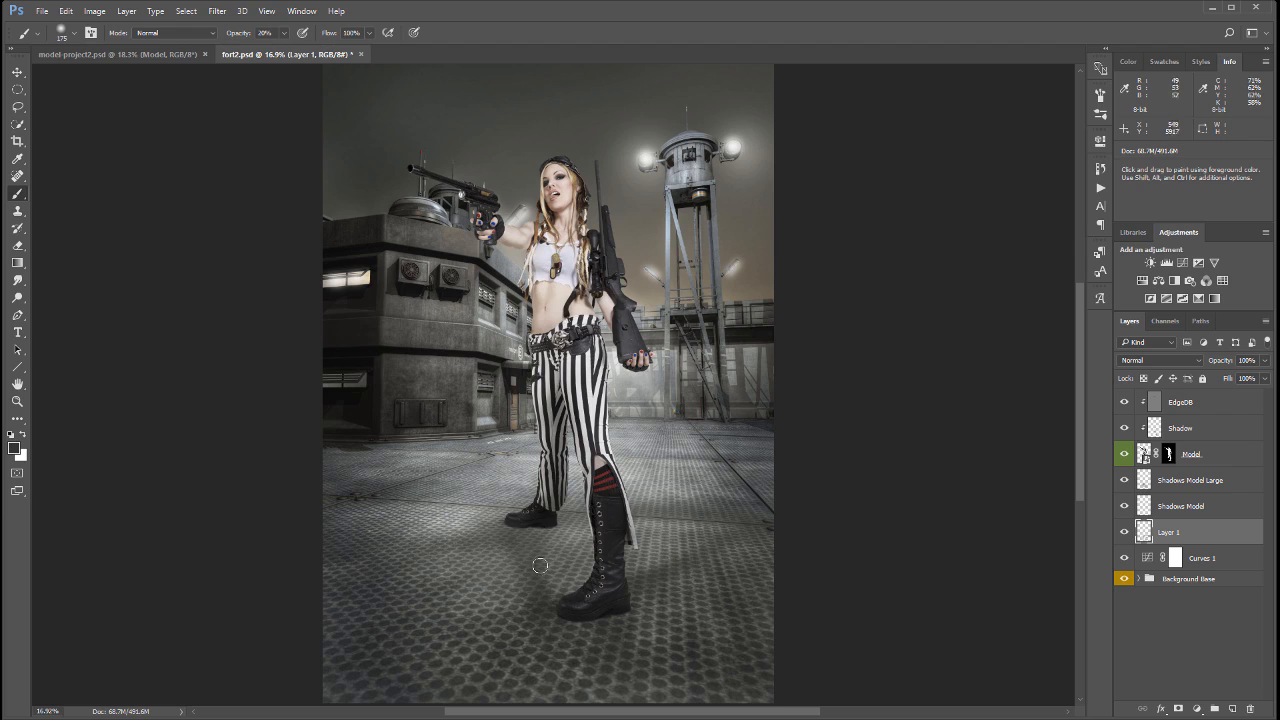
pyautogui.moveTo(412, 636)
pyautogui.mouseDown()
pyautogui.moveTo(471, 589)
pyautogui.moveTo(379, 663)
pyautogui.mouseUp()
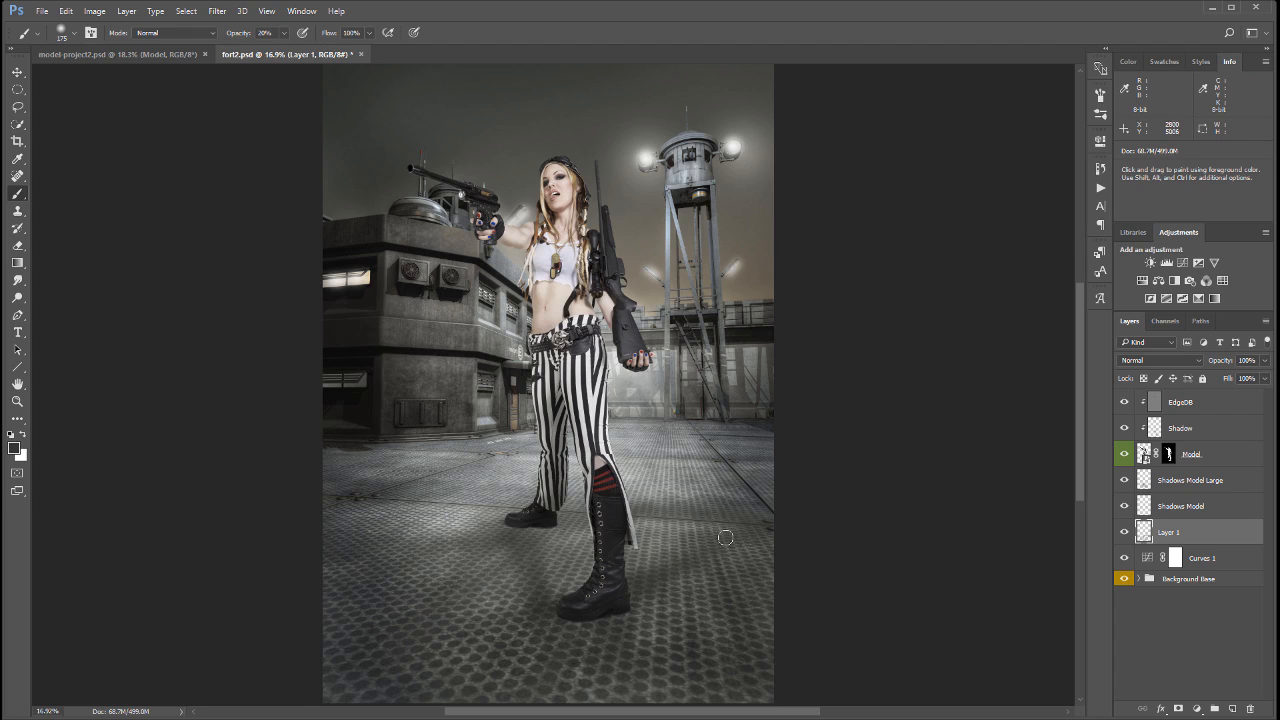
pyautogui.moveTo(541, 527)
pyautogui.mouseDown()
pyautogui.moveTo(700, 529)
pyautogui.moveTo(757, 549)
pyautogui.moveTo(489, 531)
pyautogui.moveTo(547, 519)
pyautogui.mouseUp()
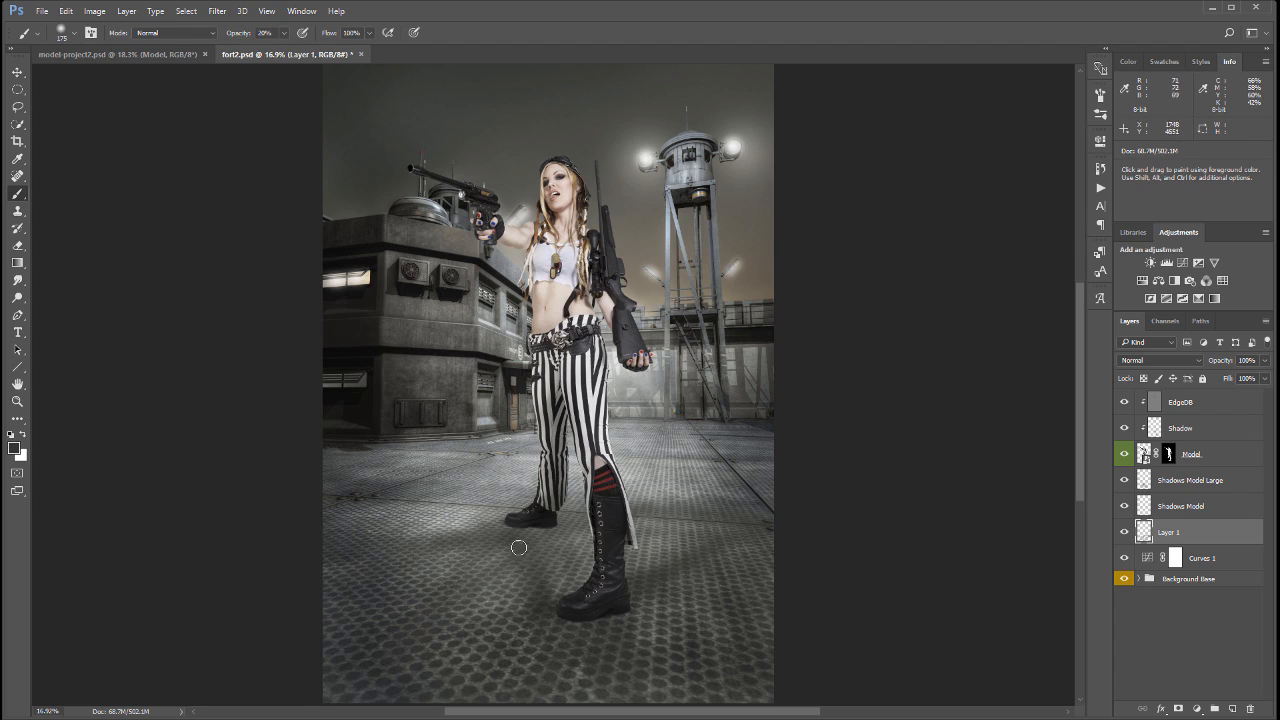
pyautogui.moveTo(457, 565)
pyautogui.mouseDown()
pyautogui.moveTo(497, 537)
pyautogui.moveTo(538, 569)
pyautogui.mouseUp()
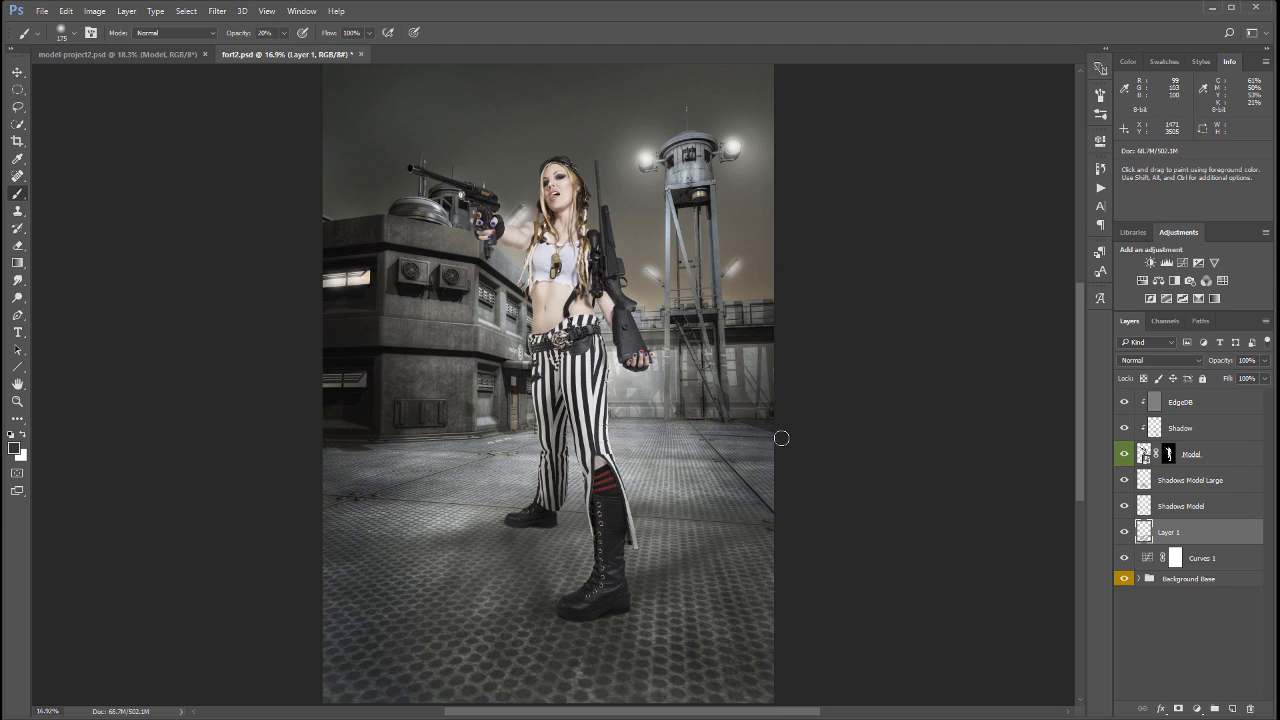
# Apply a Gaussian Blur with a 110-pixel radius to the painted floor shading on Layer 1.
pyautogui.click(214, 11)
pyautogui.moveTo(299, 158)
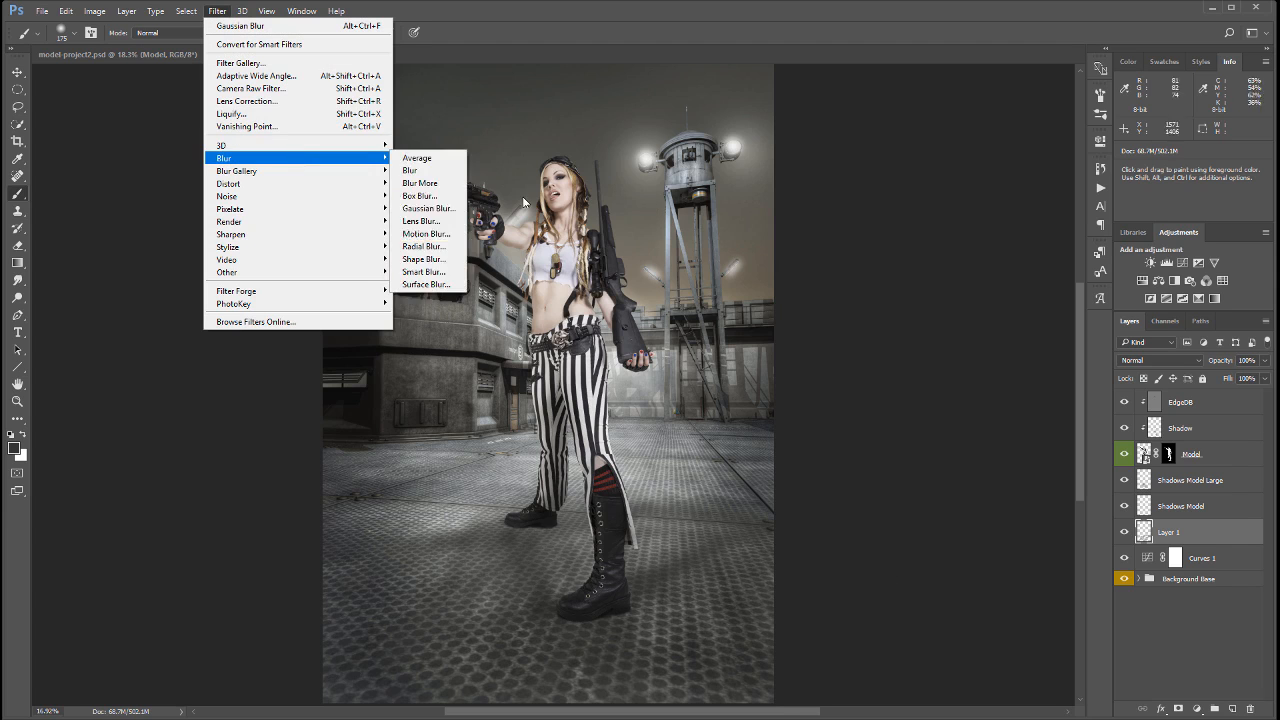
pyautogui.click(428, 208)
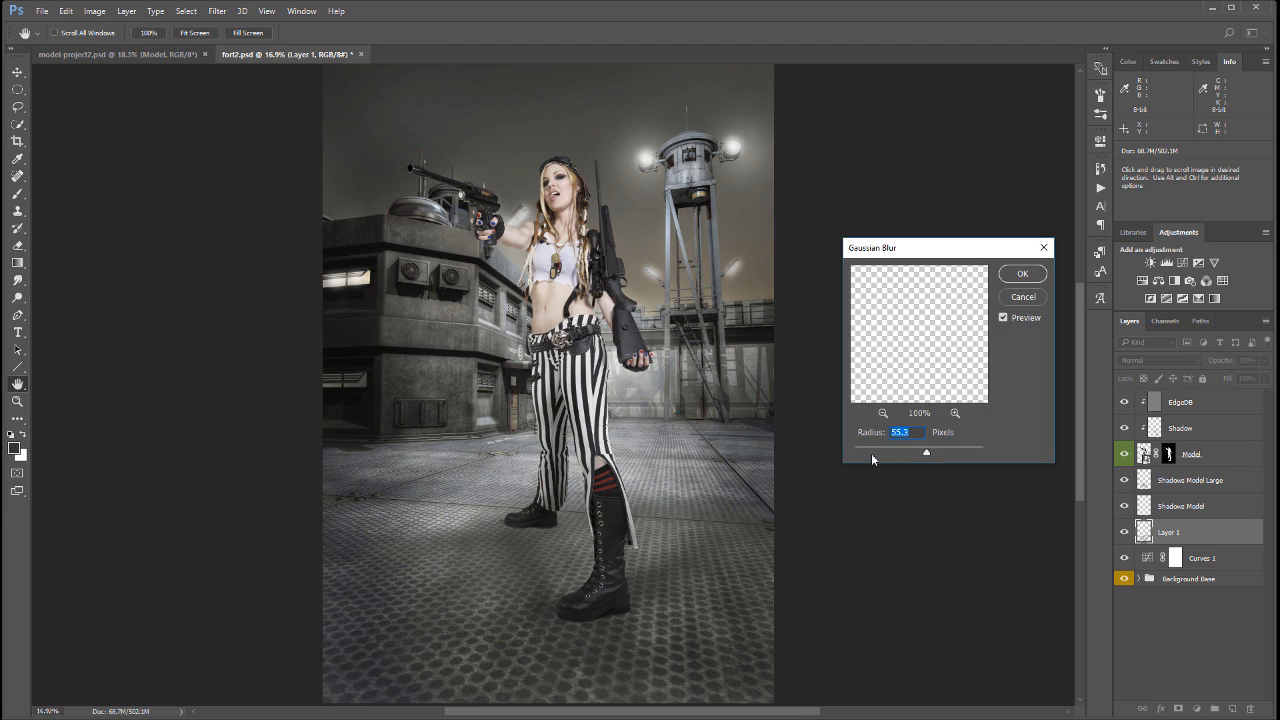
pyautogui.moveTo(933, 455); pyautogui.dragTo(940, 456)
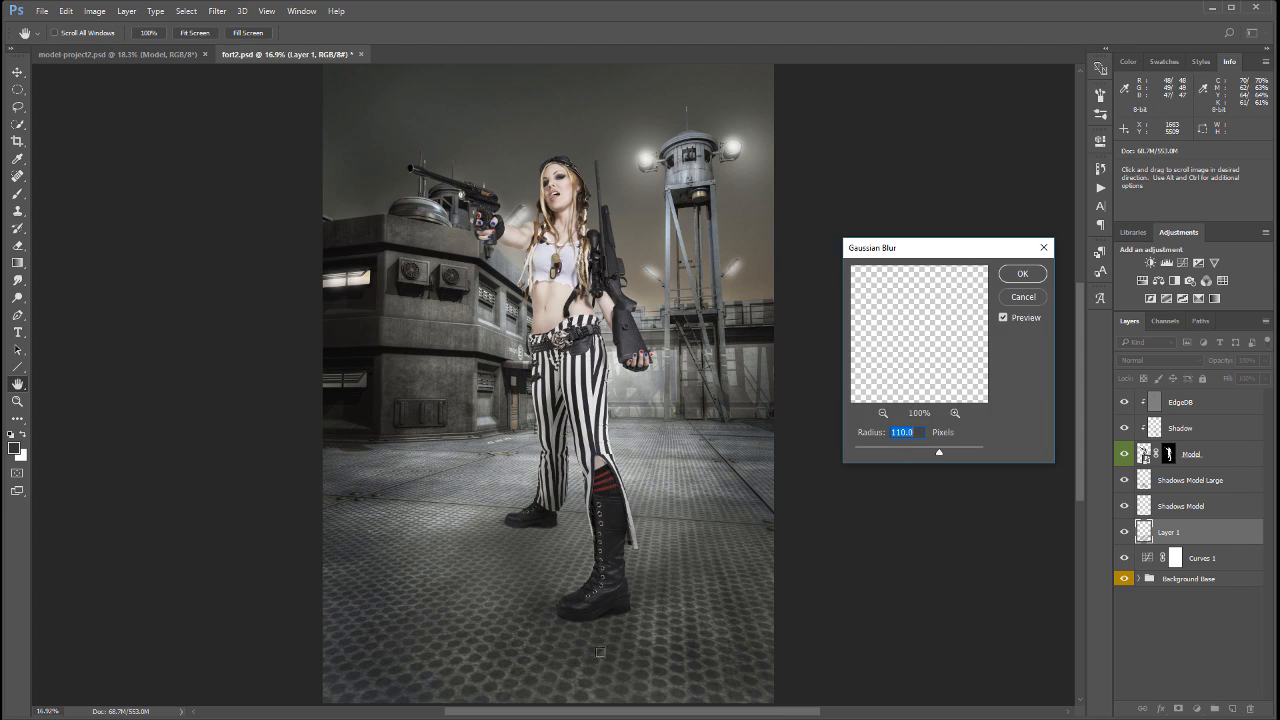
pyautogui.click(1025, 281)
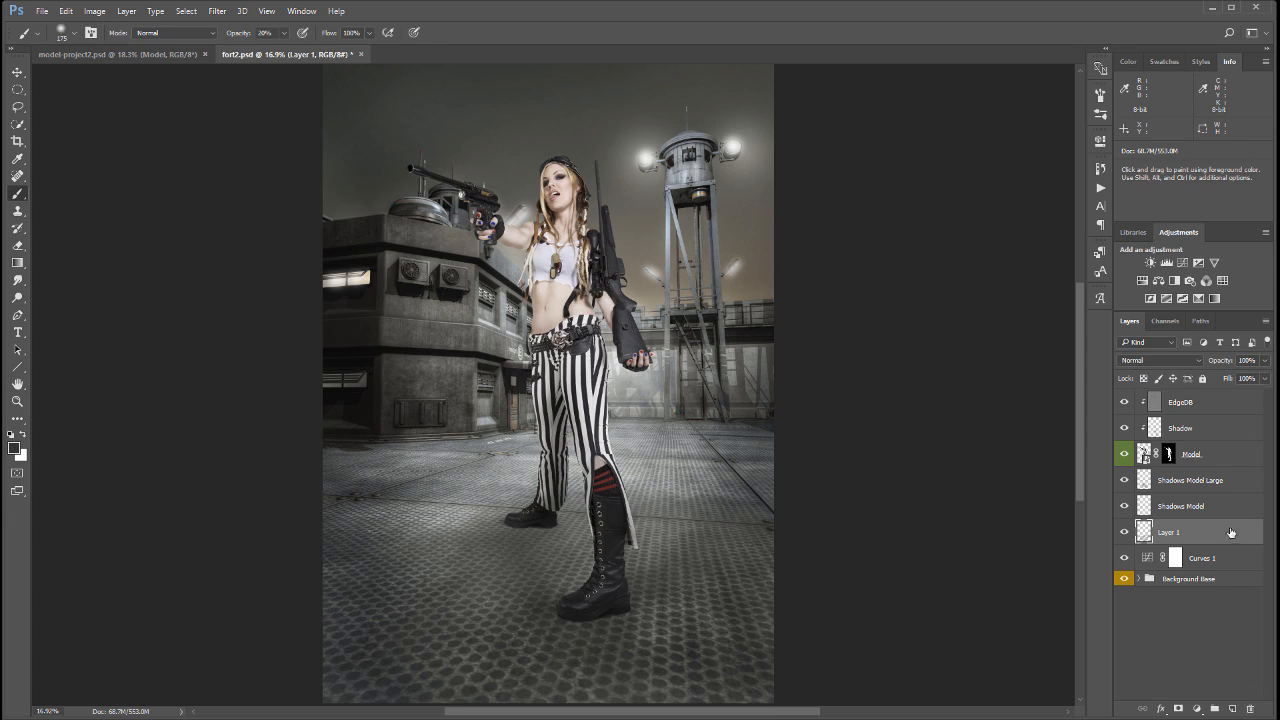
# Delete Layer 1 with the blurred floor shading from above the Curves 1 adjustment.
pyautogui.moveTo(1231, 532); pyautogui.dragTo(1249, 708)
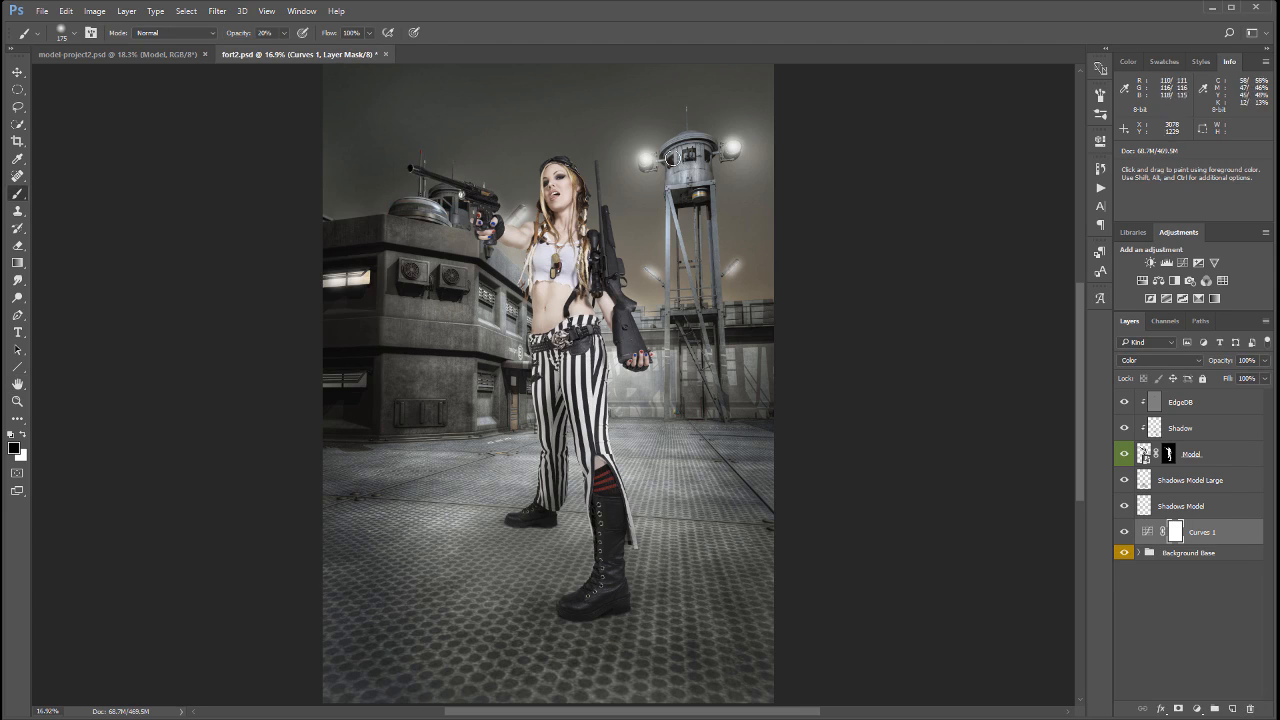